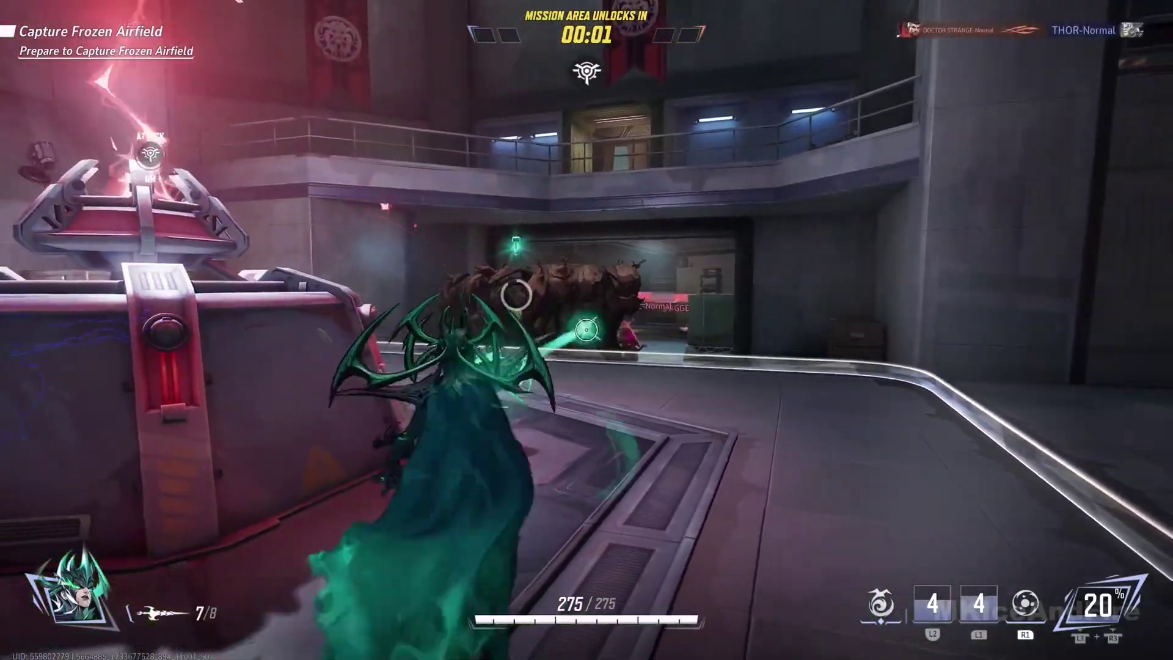
Fire repeatedly at the enemies while pushing toward the Frozen Airfield objective
{"action": "left_click", "coordinate": [586, 330]}
{"action": "left_click", "coordinate": [586, 329]}
{"action": "left_click", "coordinate": [586, 329]}
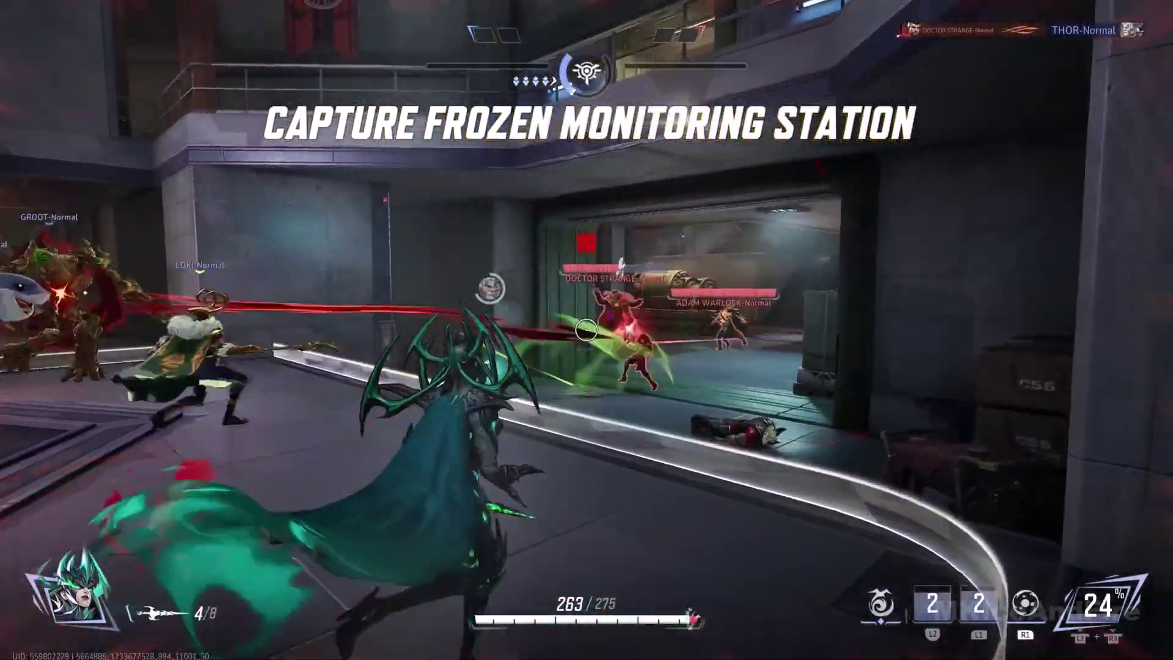
{"action": "left_click", "coordinate": [586, 330]}
{"action": "left_click", "coordinate": [587, 330]}
{"action": "left_click", "coordinate": [587, 330]}
{"action": "left_click", "coordinate": [586, 330]}
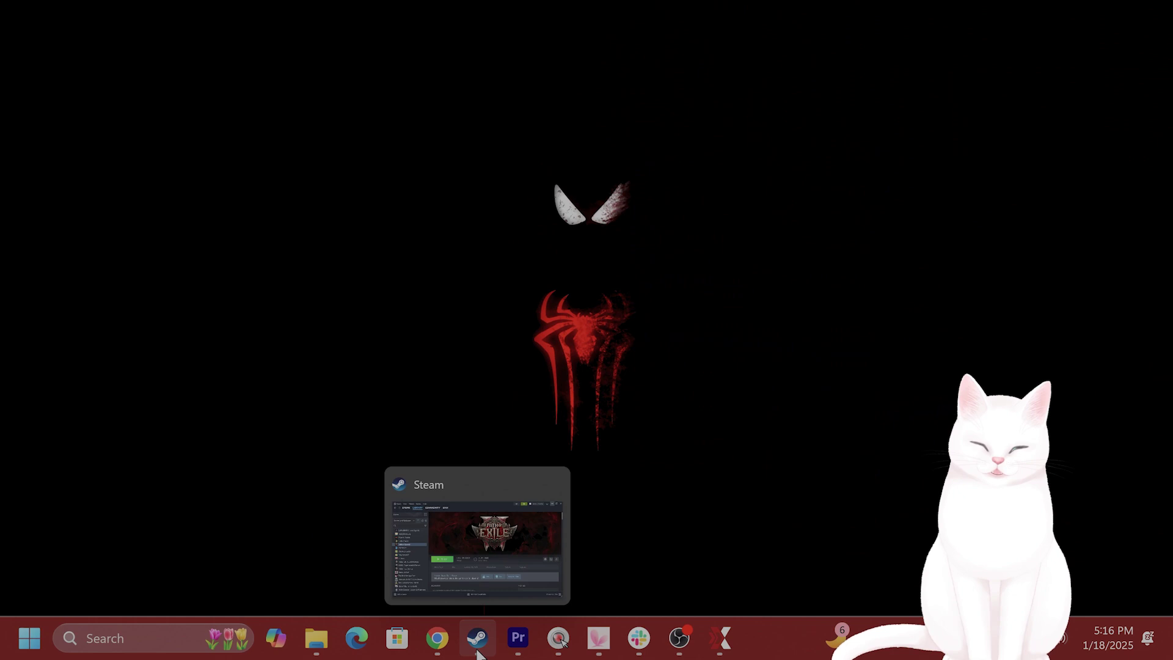
Bring up the Steam library and show Marvel Rivals' Installed Files settings
{"action": "left_click", "coordinate": [477, 651]}
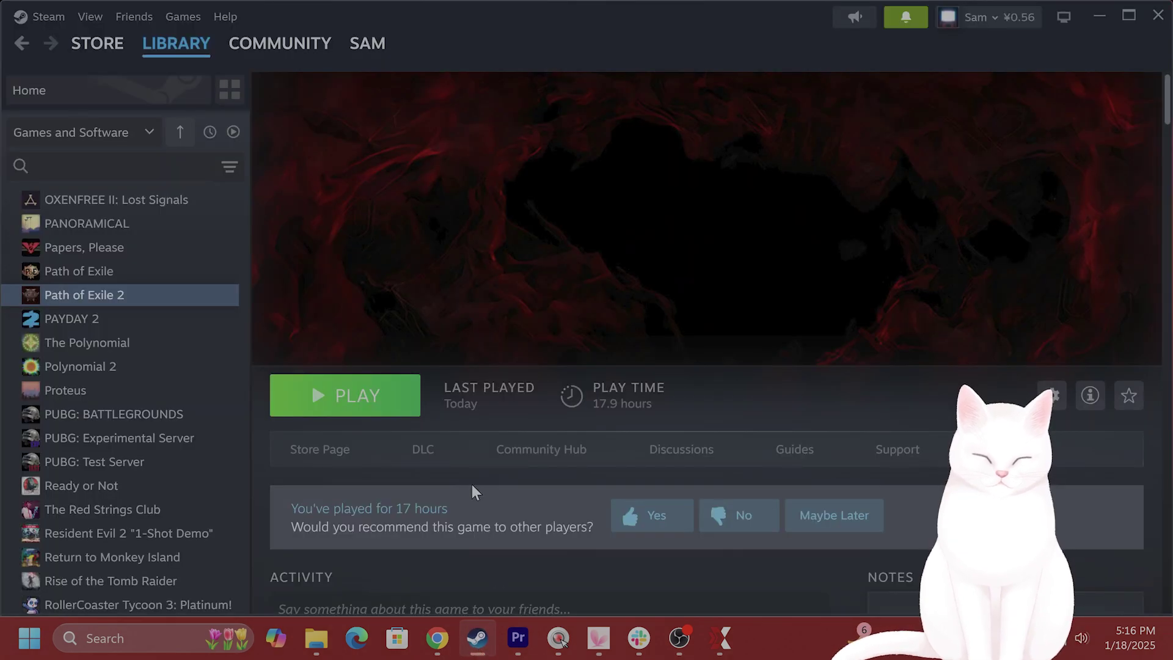
{"action": "scroll", "coordinate": [183, 452], "scroll_direction": "up", "scroll_amount": 15}
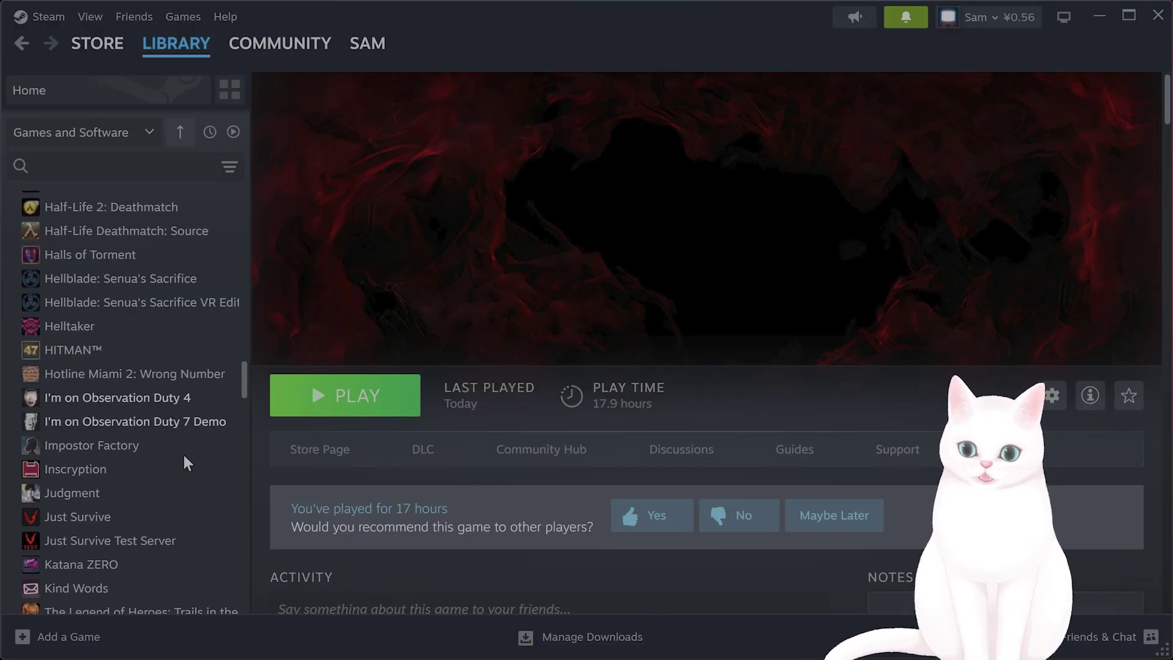
{"action": "scroll", "coordinate": [182, 455], "scroll_direction": "up", "scroll_amount": 20}
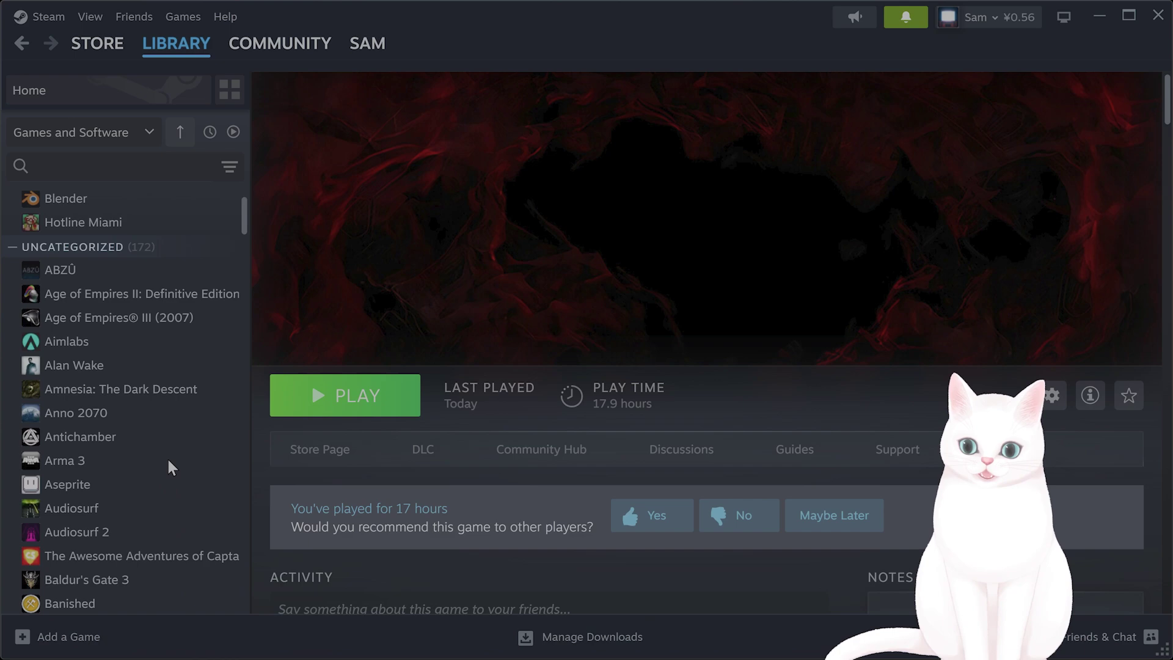
{"action": "scroll", "coordinate": [168, 461], "scroll_direction": "down", "scroll_amount": 20}
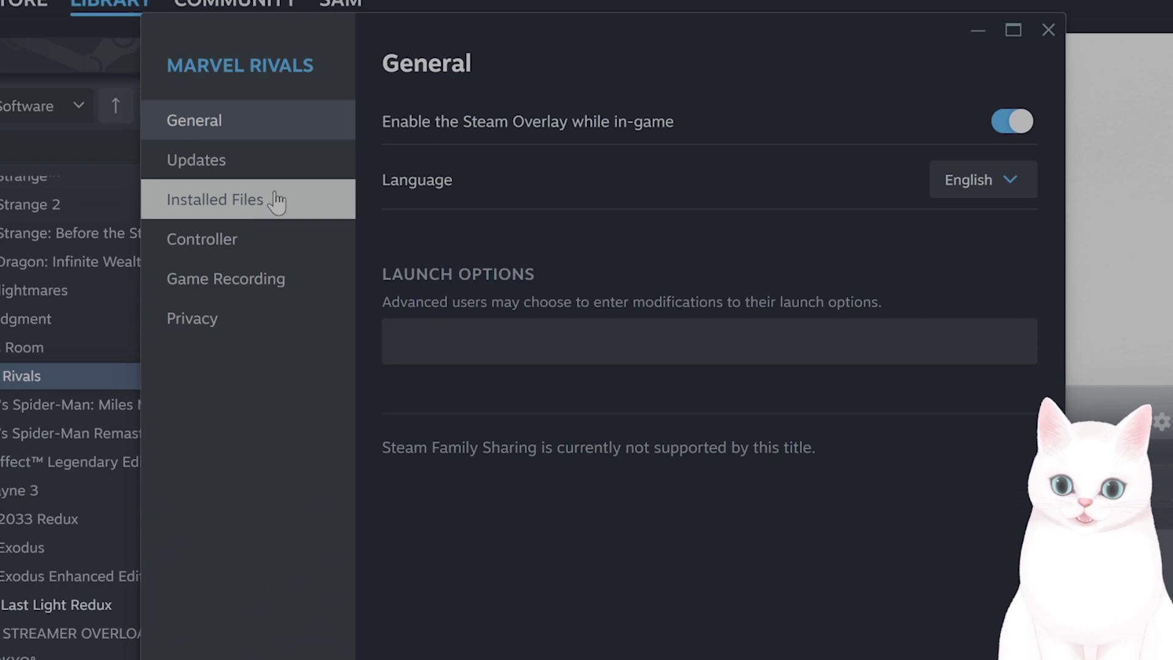
{"action": "left_click", "coordinate": [287, 195]}
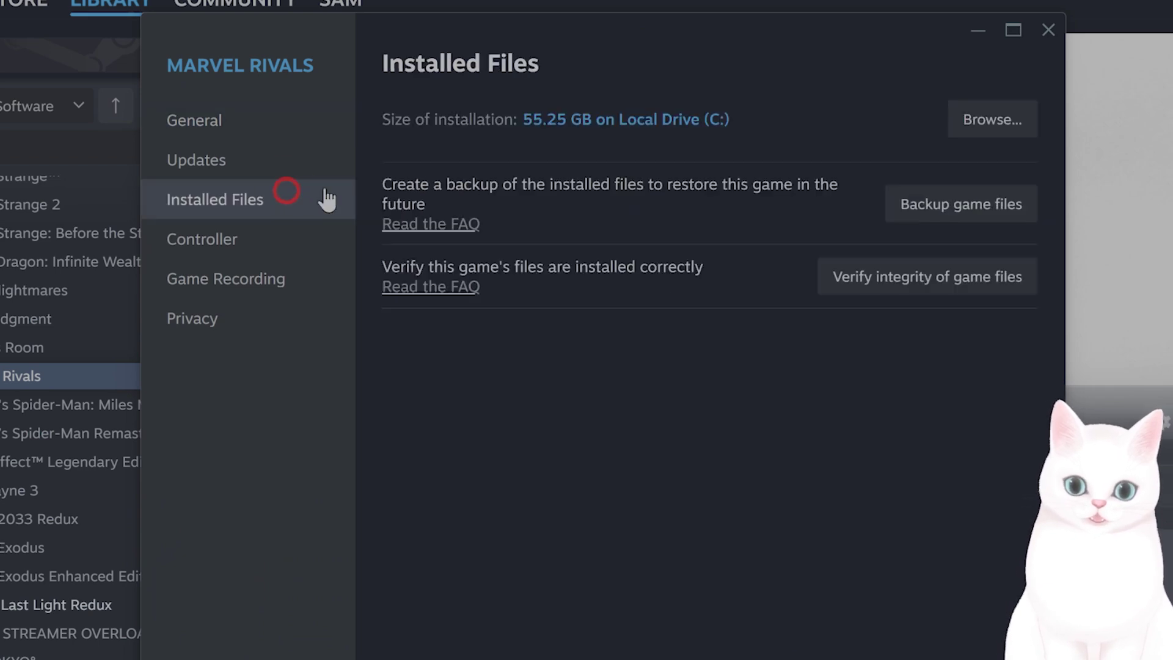
{"action": "left_click", "coordinate": [985, 127]}
{"action": "scroll", "coordinate": [485, 348], "scroll_direction": "down", "scroll_amount": 15}
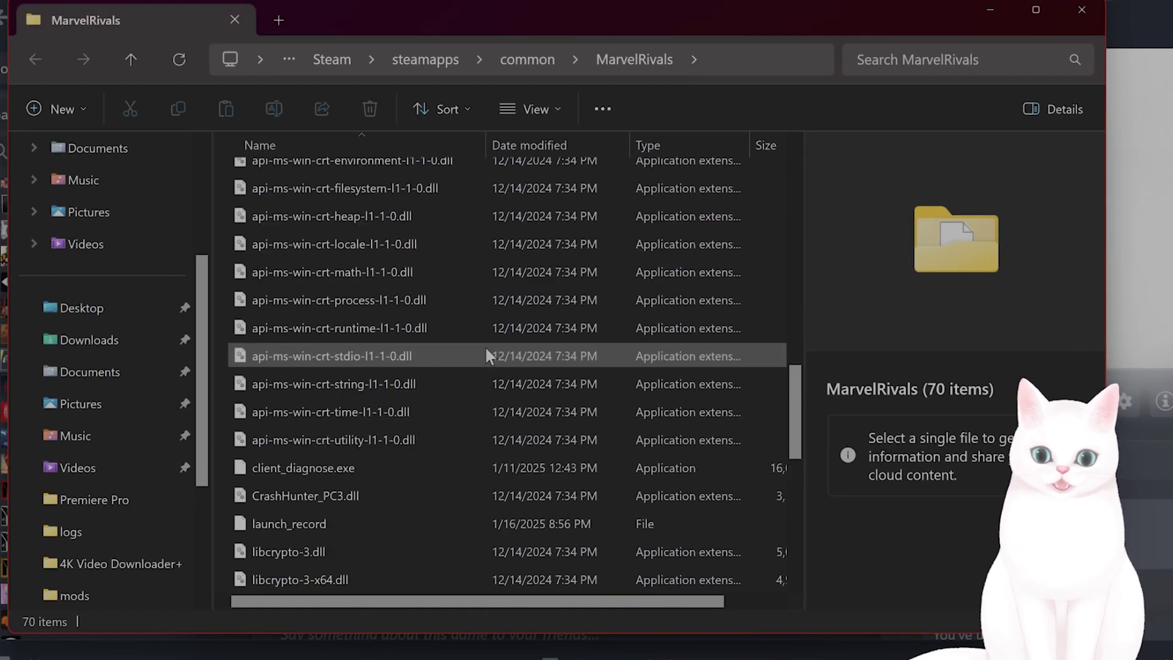
{"action": "scroll", "coordinate": [486, 341], "scroll_direction": "down", "scroll_amount": 1}
{"action": "scroll", "coordinate": [566, 441], "scroll_direction": "up", "scroll_amount": 4}
{"action": "scroll", "coordinate": [563, 442], "scroll_direction": "down", "scroll_amount": 1}
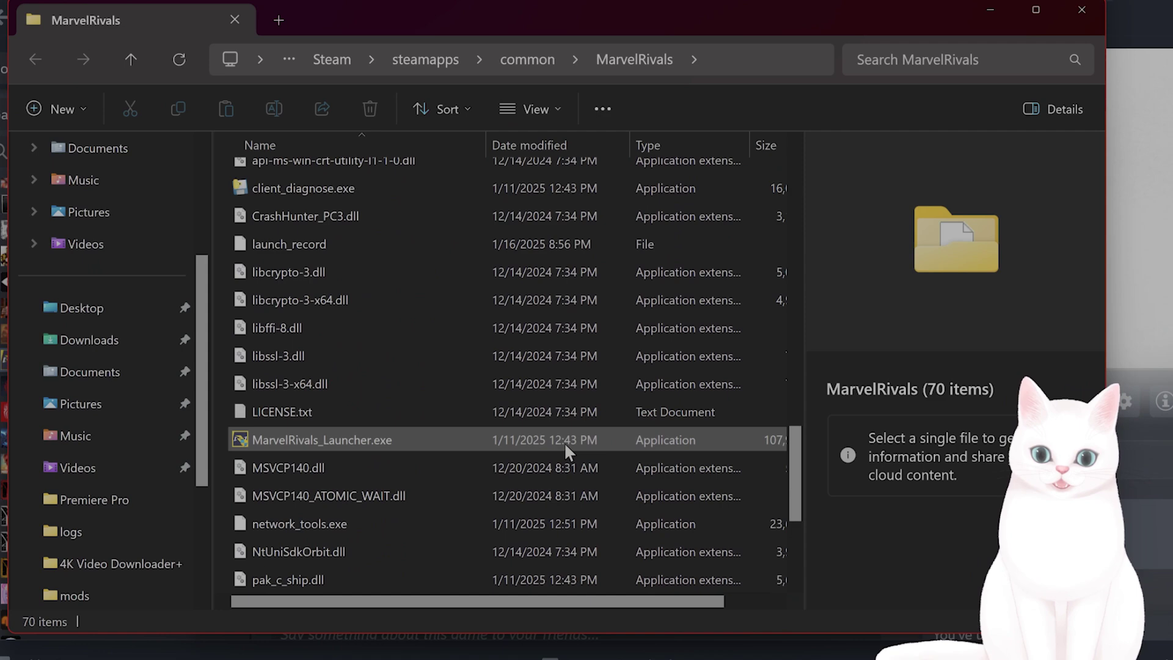
{"action": "right_click", "coordinate": [353, 440]}
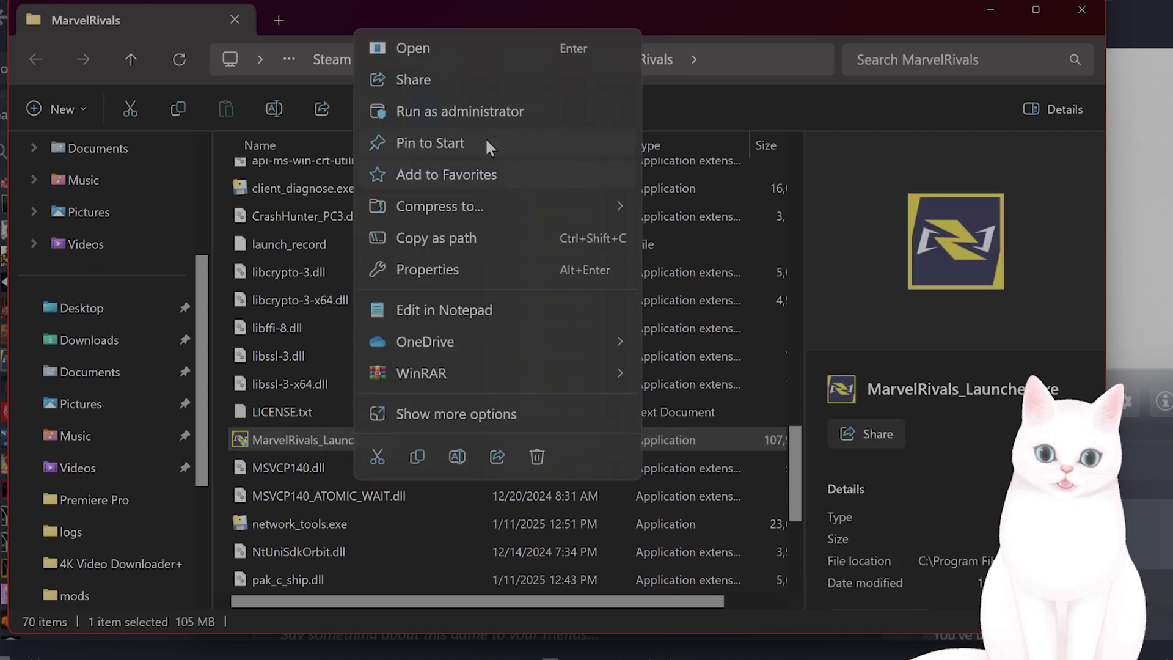
{"action": "left_click", "coordinate": [498, 267]}
{"action": "left_click", "coordinate": [945, 281]}
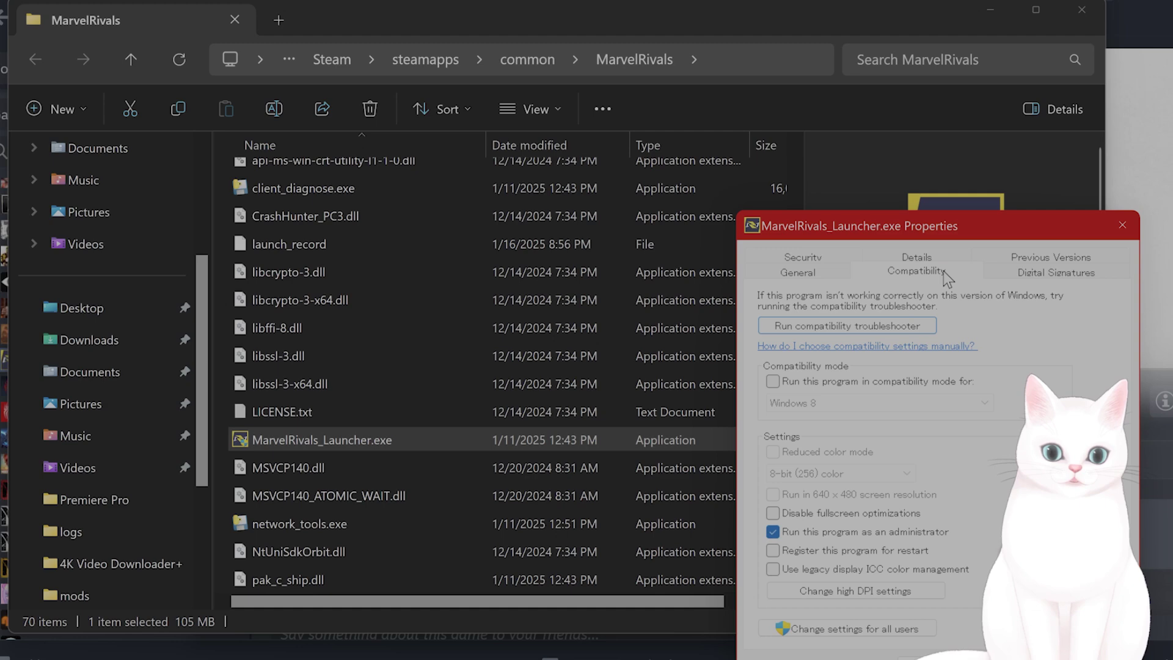
{"action": "left_click_drag", "start_coordinate": [916, 227], "coordinate": [692, 112]}
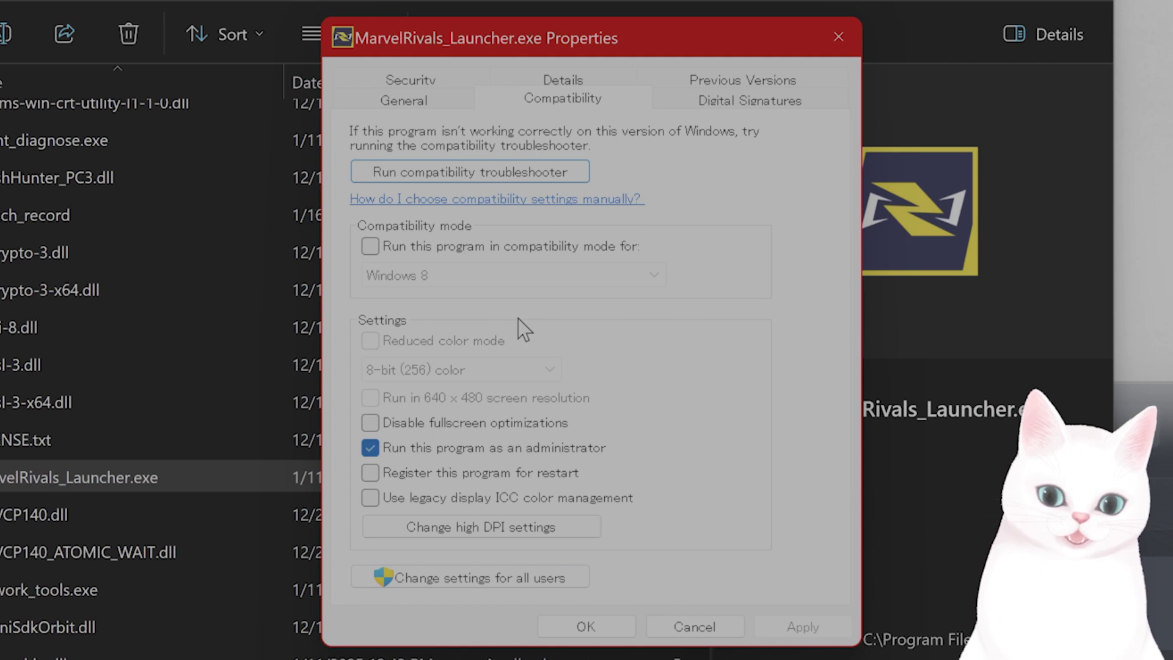
{"action": "left_click", "coordinate": [416, 420]}
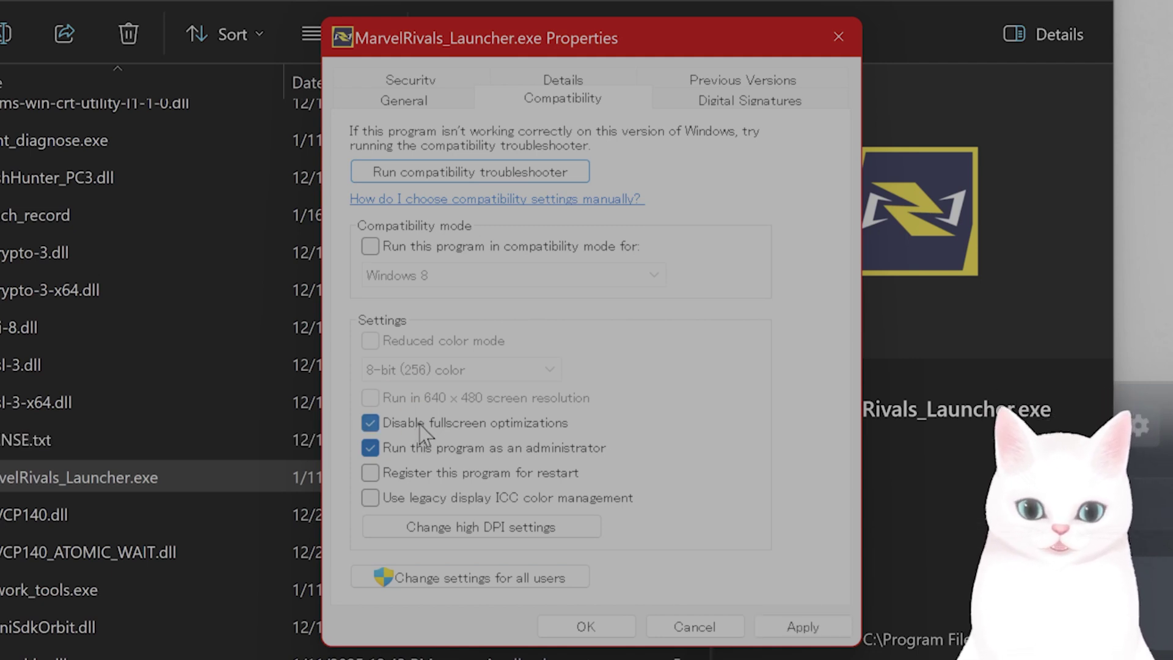
{"action": "left_click", "coordinate": [422, 423]}
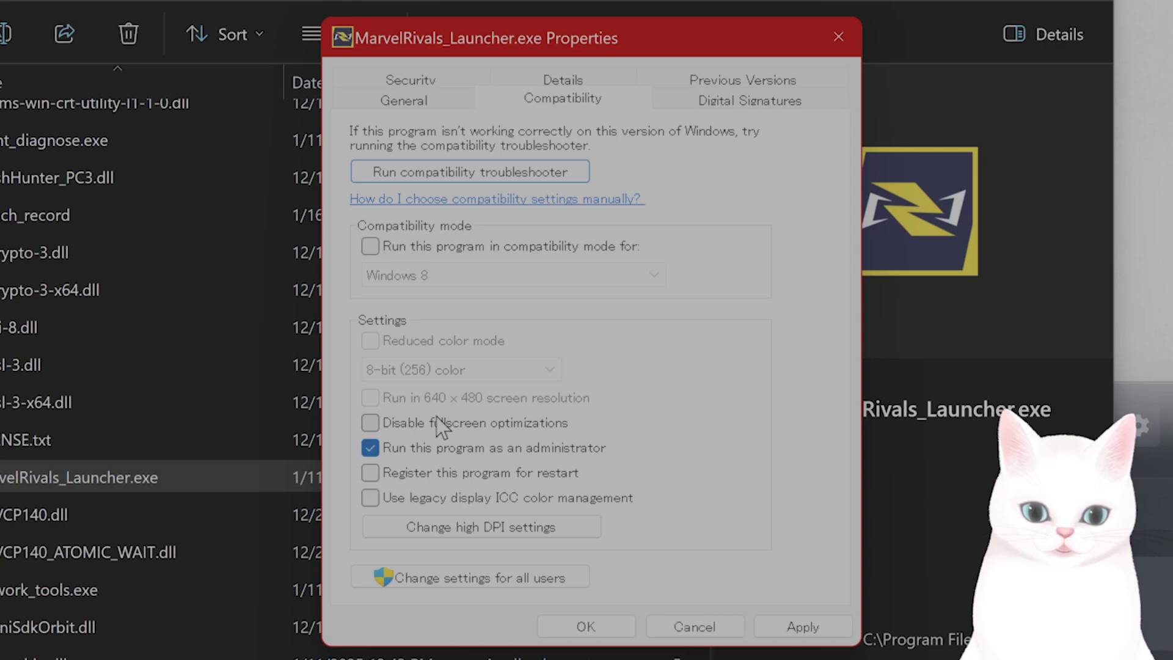
{"action": "left_click", "coordinate": [694, 627]}
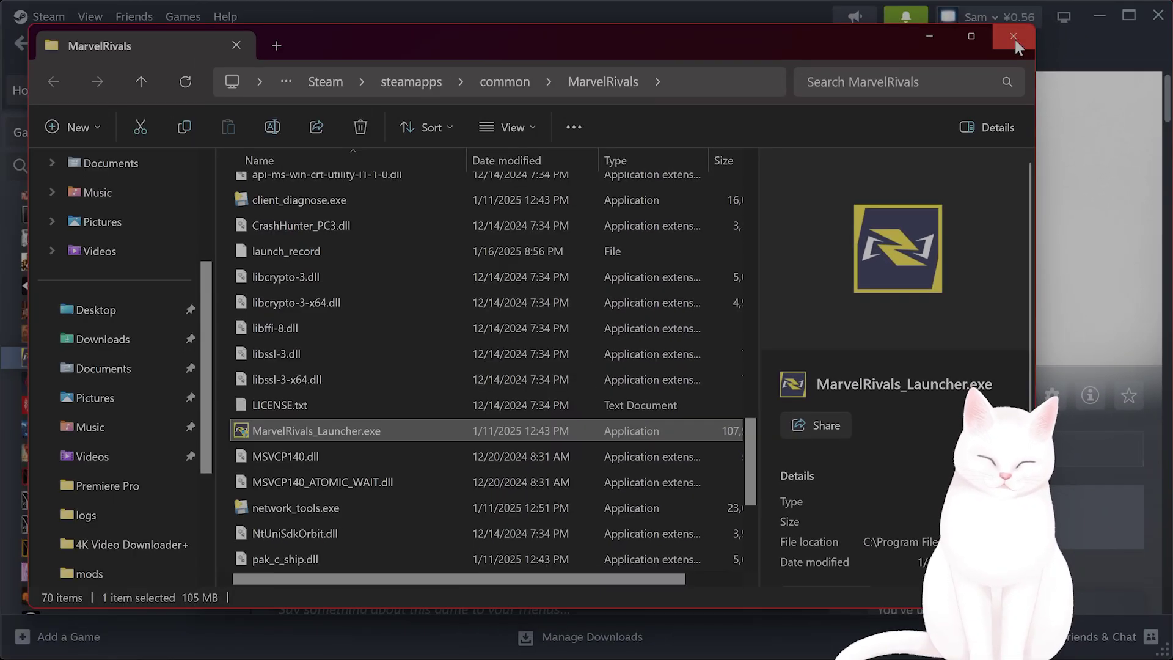
Close the game folder window and the Marvel Rivals properties, and hide Steam
{"action": "left_click", "coordinate": [1014, 39]}
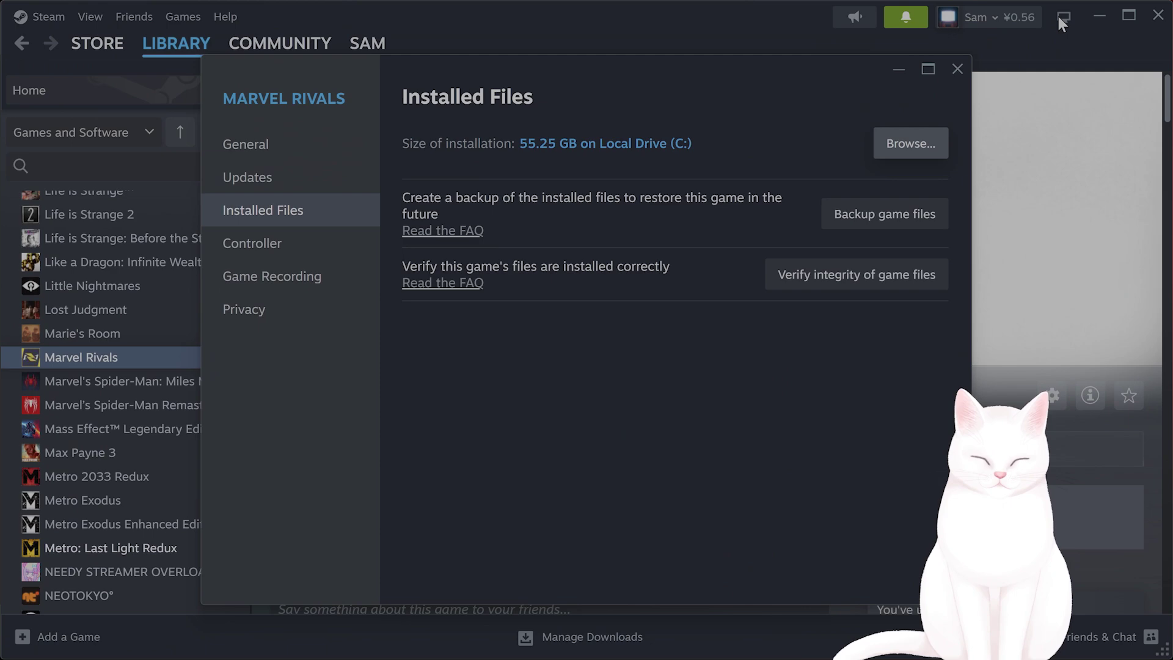
{"action": "left_click", "coordinate": [965, 63]}
{"action": "left_click", "coordinate": [1097, 16]}
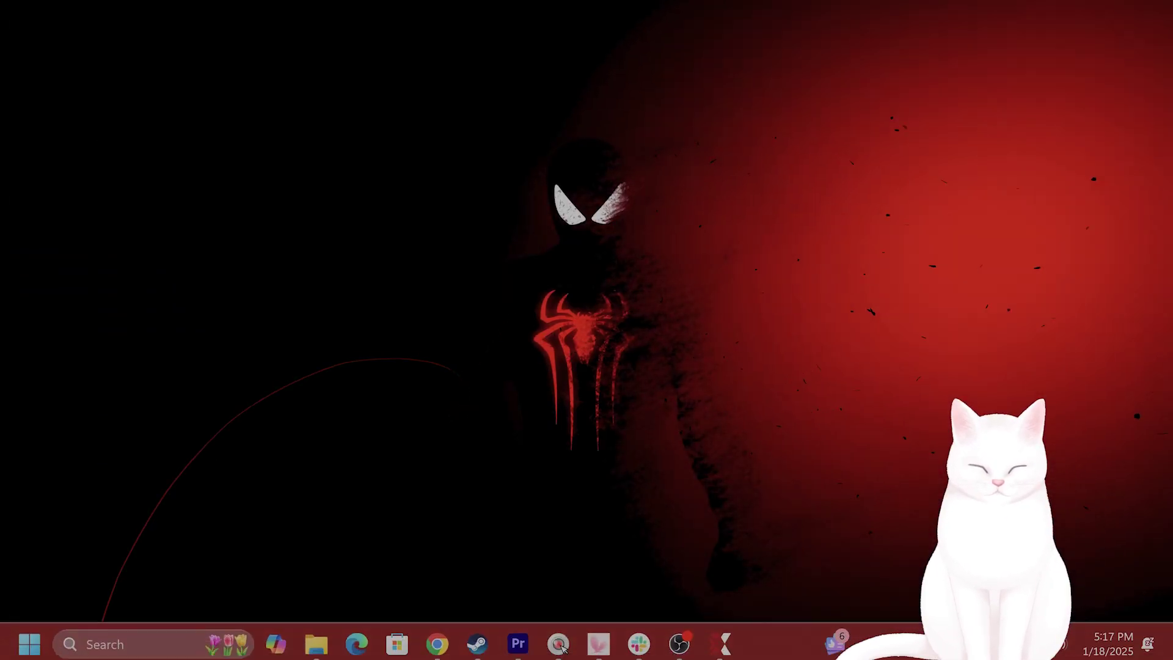
Launch Command Prompt as administrator and run ipconfig /flushdns
{"action": "left_click", "coordinate": [150, 642]}
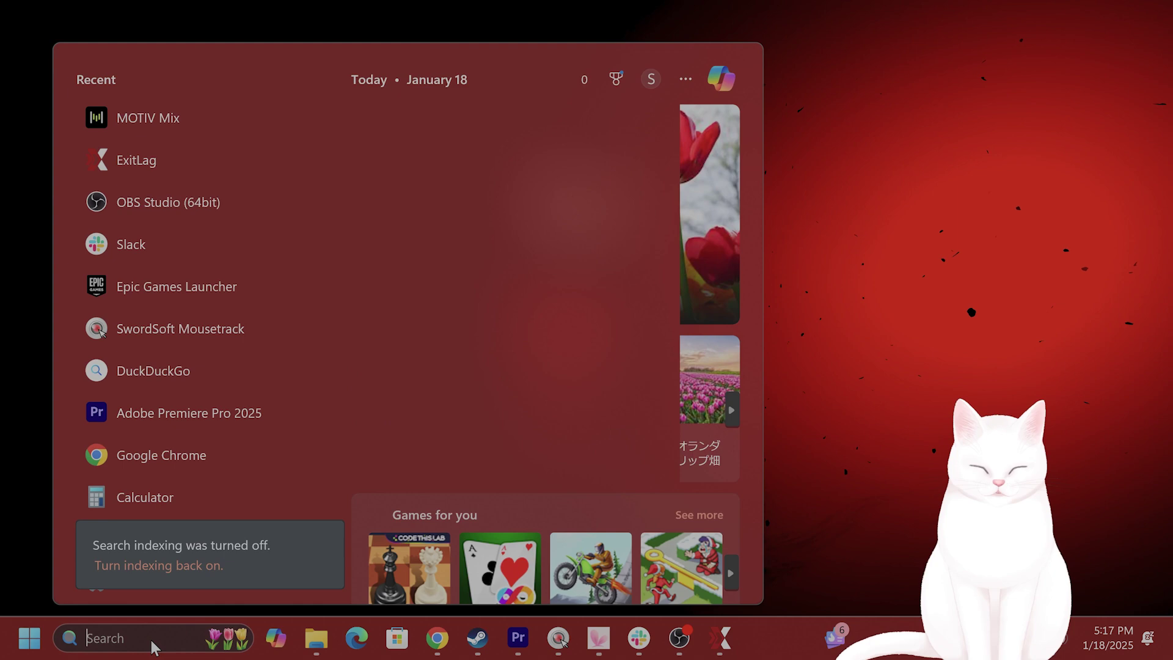
{"action": "type", "text": "cmd"}
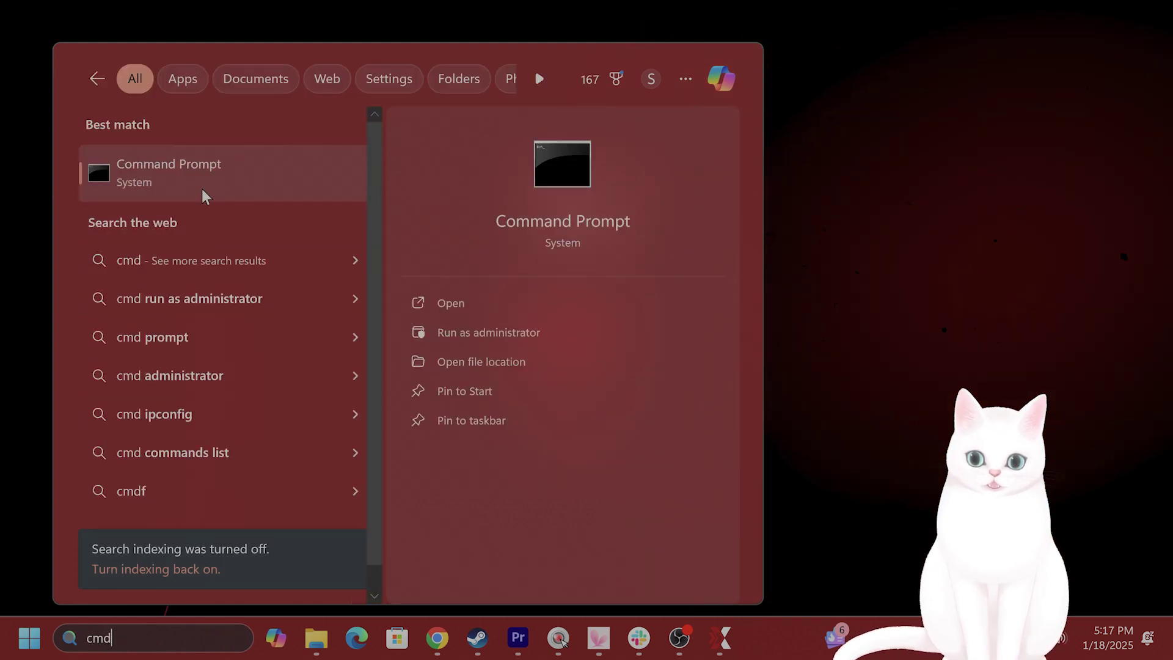
{"action": "right_click", "coordinate": [204, 162]}
{"action": "left_click", "coordinate": [251, 183]}
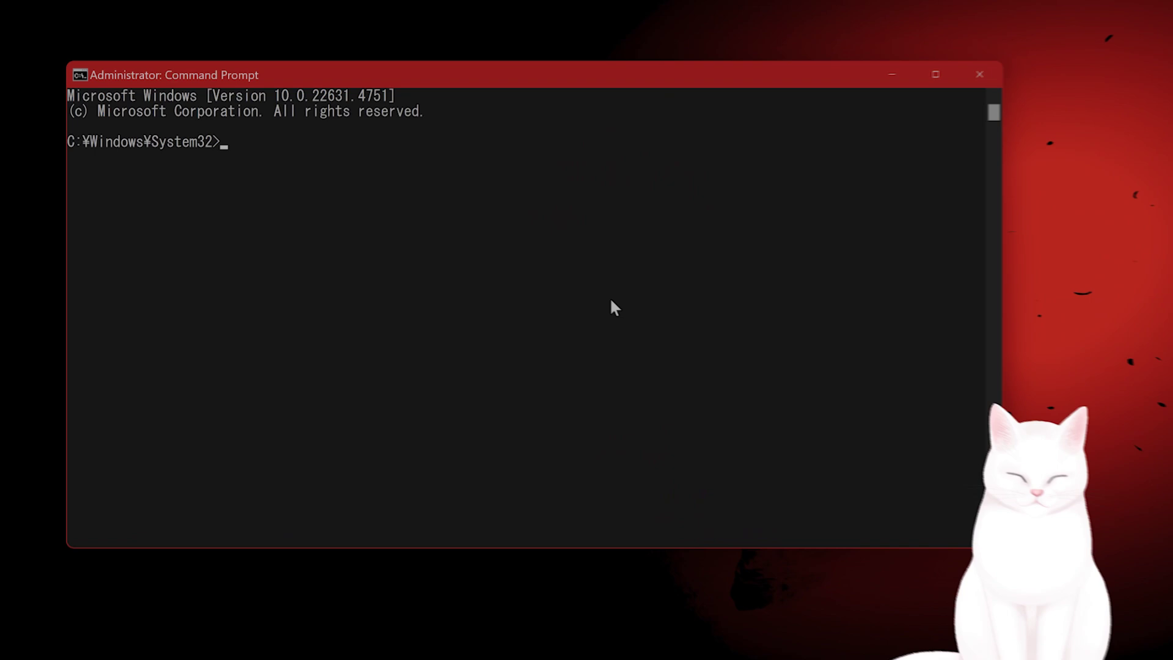
{"action": "type", "text": "ipconfig /"}
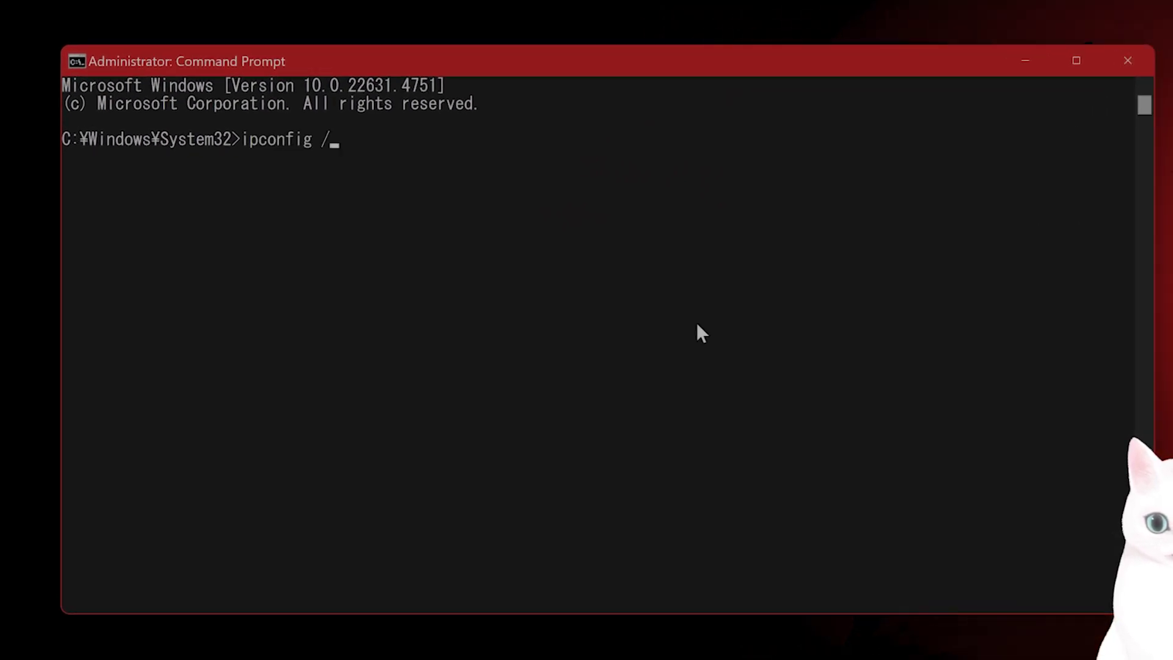
{"action": "type", "text": "flushdns"}
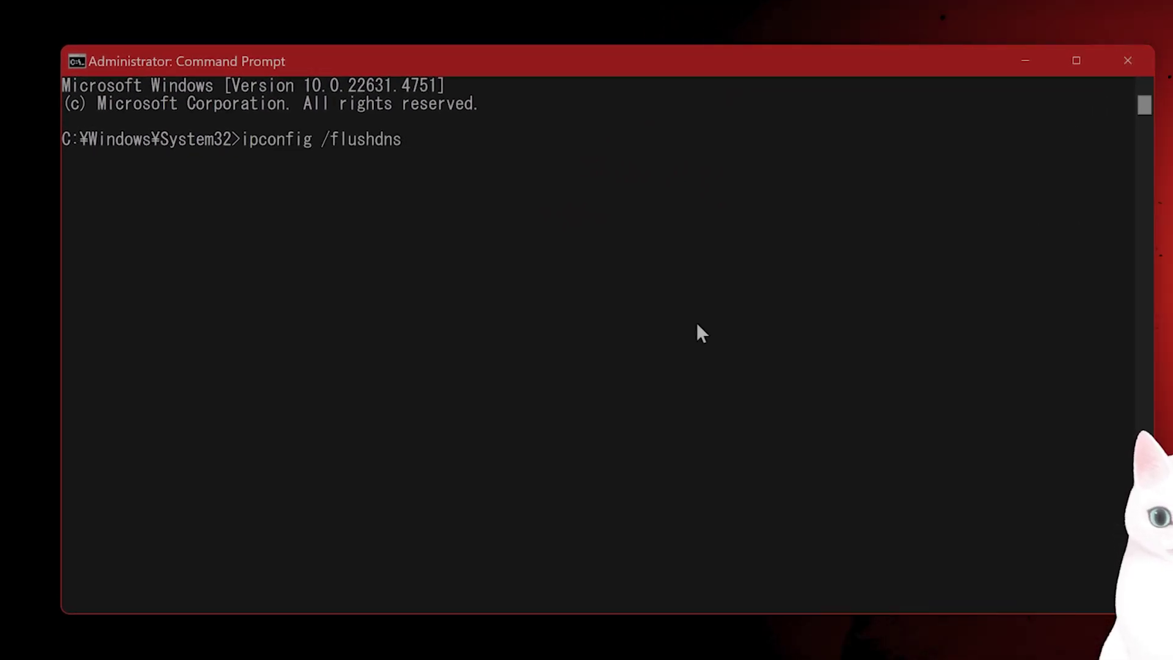
{"action": "key", "text": "Return"}
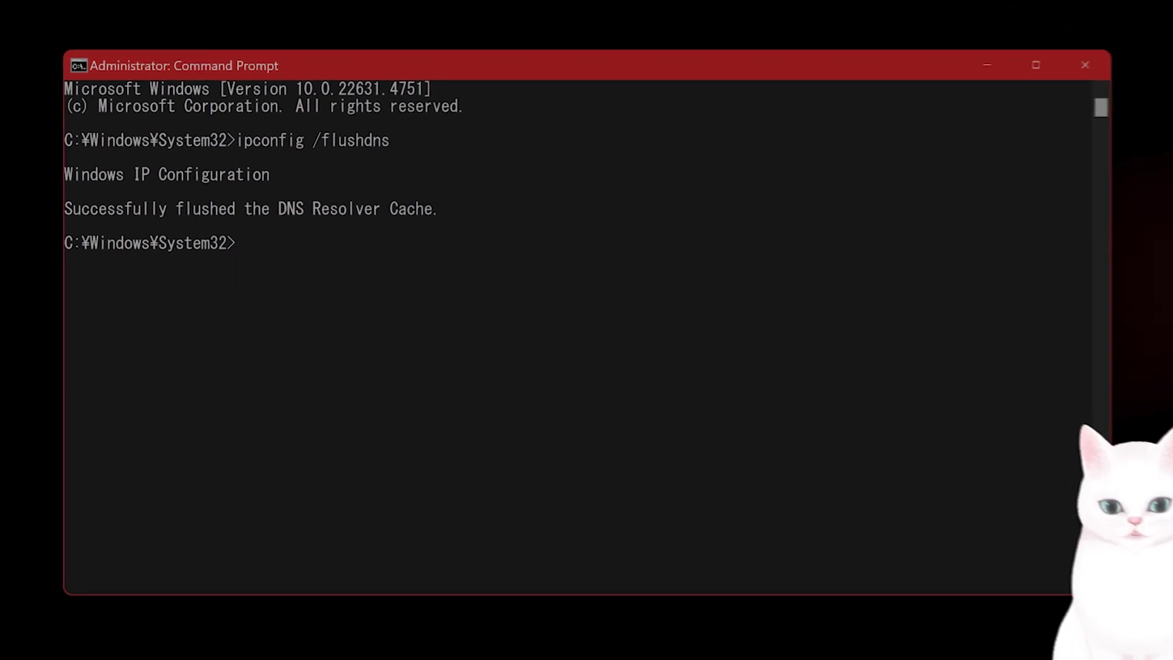
Start Verify integrity of game files from Marvel Rivals' Properties > Installed Files
{"action": "left_click", "coordinate": [477, 640]}
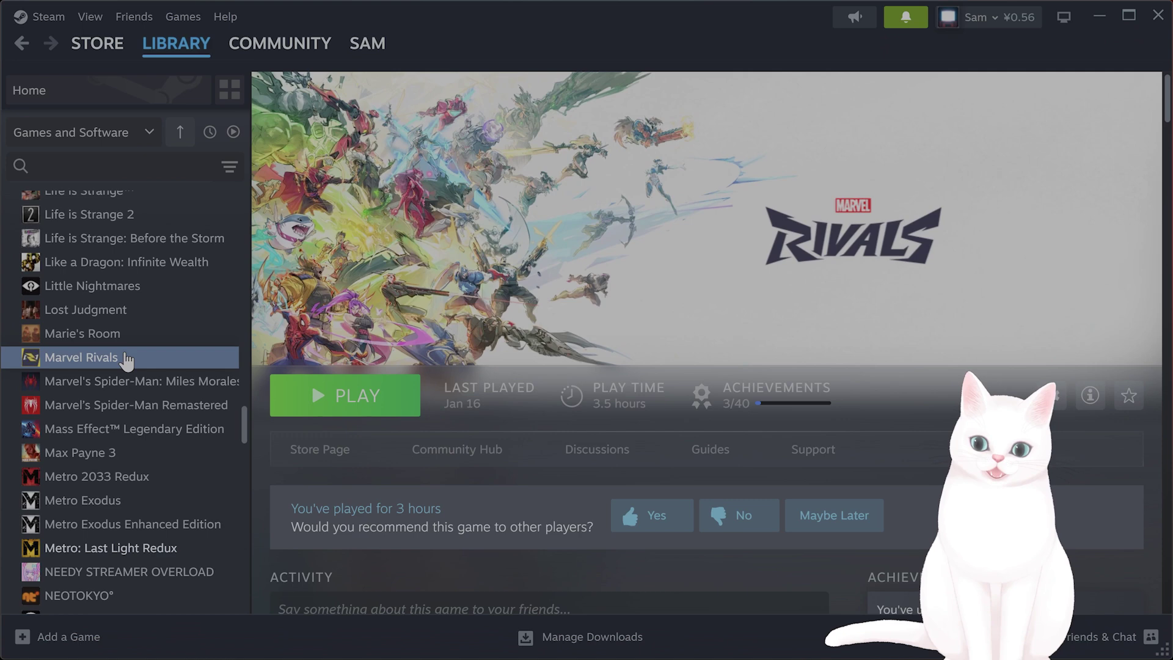
{"action": "right_click", "coordinate": [127, 359]}
{"action": "left_click", "coordinate": [188, 493]}
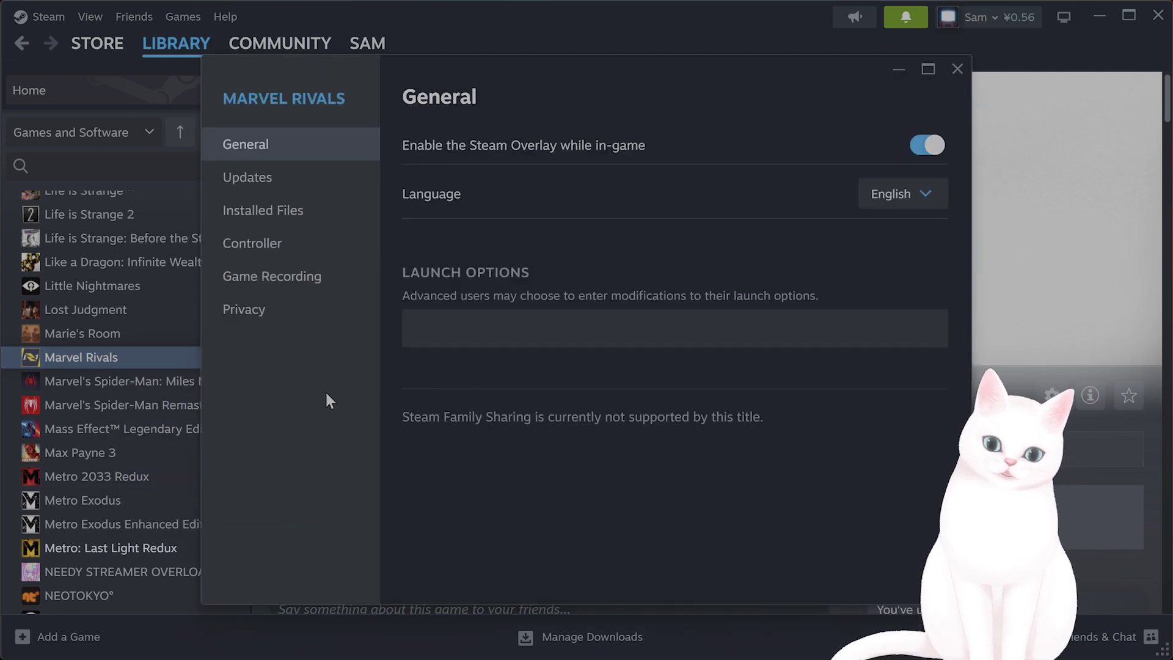
{"action": "left_click", "coordinate": [256, 207]}
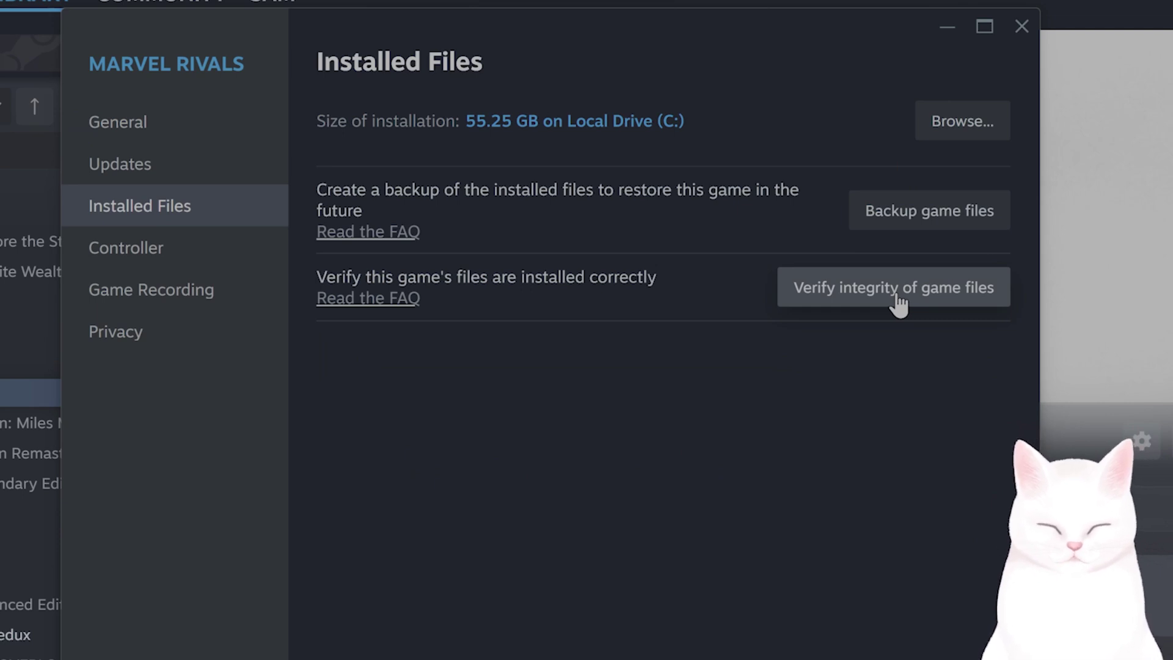
{"action": "left_click", "coordinate": [1036, 36]}
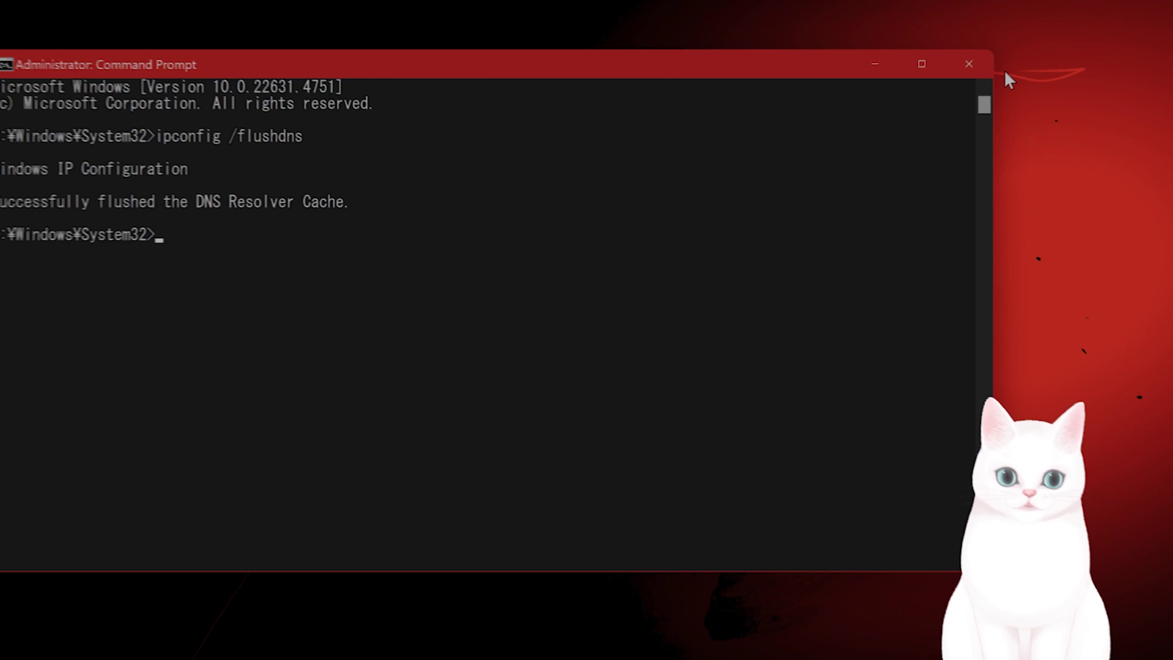
Open Device Manager, expand Network adapters and bring up the Realtek Gaming 2.5GbE options
{"action": "left_click", "coordinate": [971, 60]}
{"action": "left_click", "coordinate": [103, 638]}
{"action": "type", "text": "device Manager"}
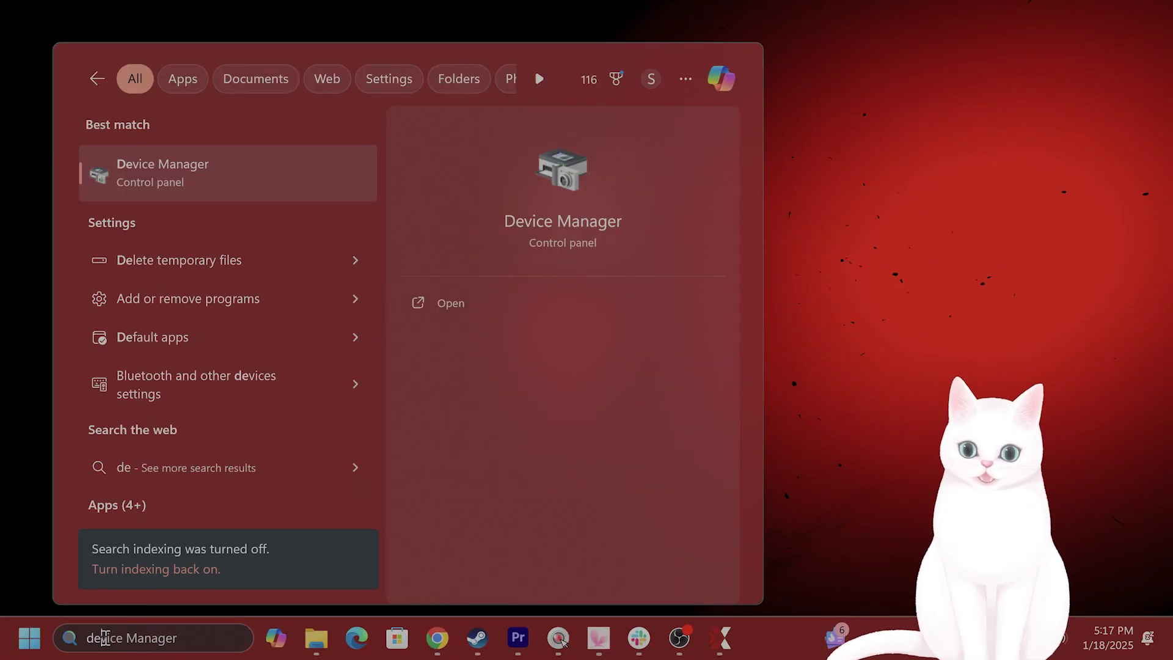
{"action": "left_click", "coordinate": [244, 173]}
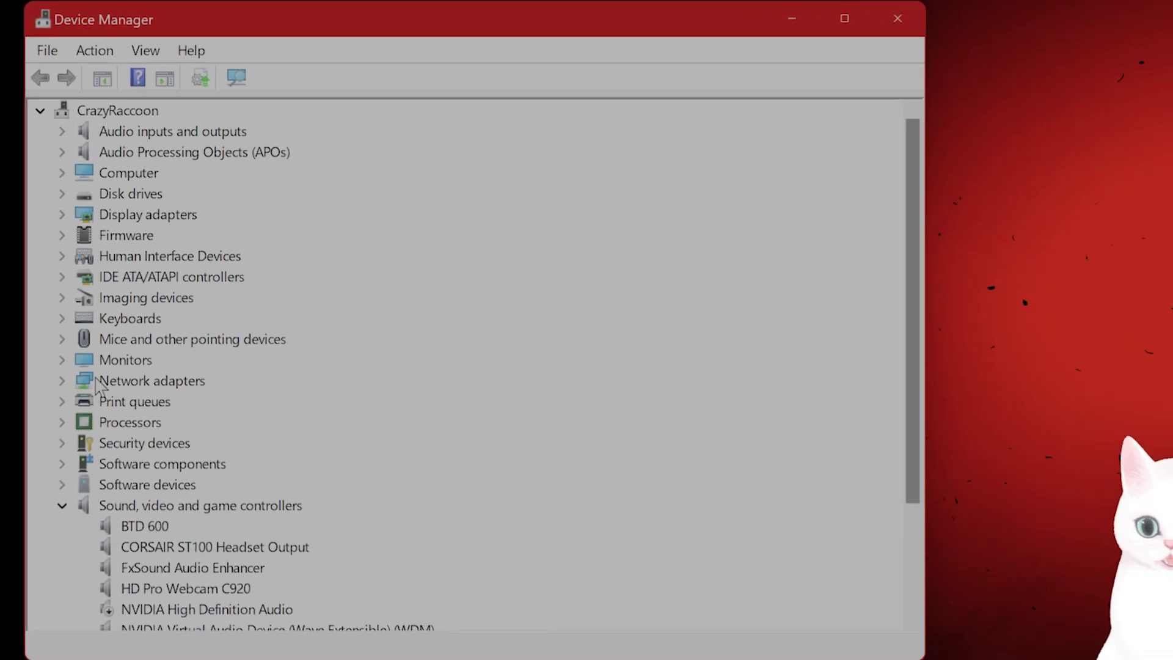
{"action": "left_click", "coordinate": [62, 381]}
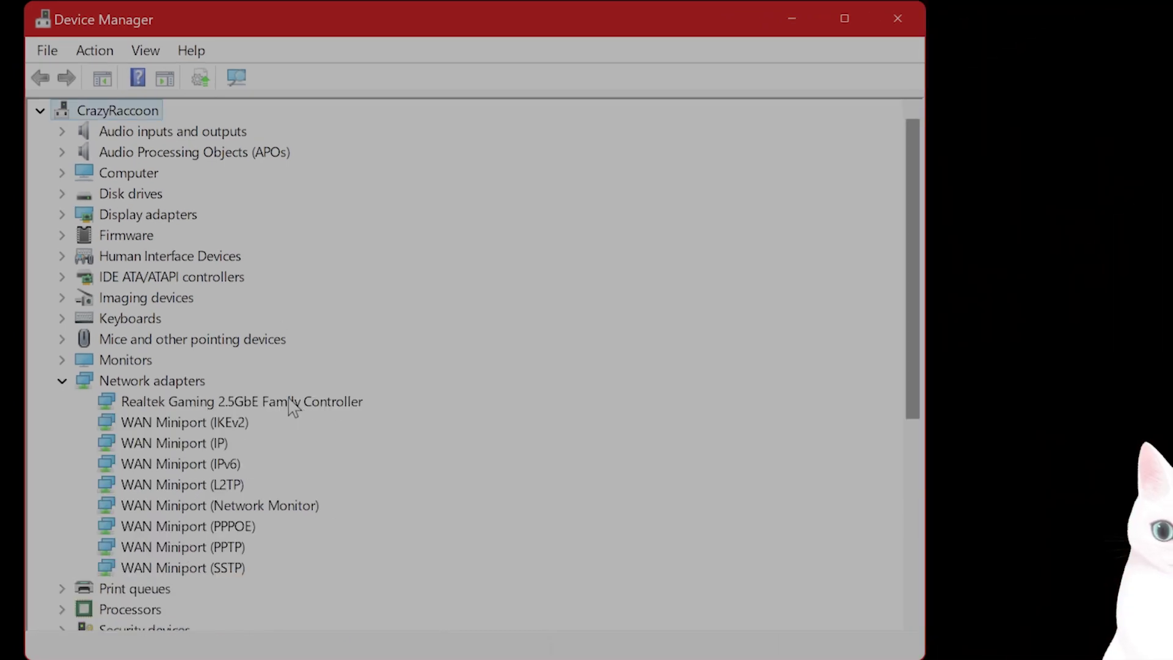
{"action": "right_click", "coordinate": [251, 404]}
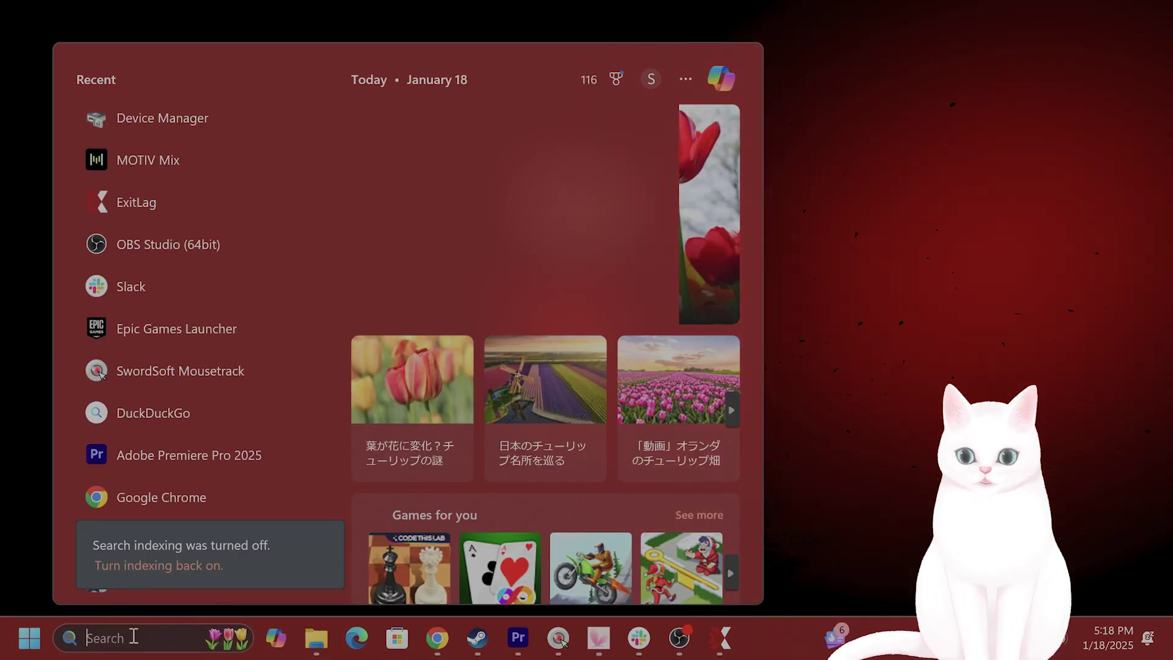
Open Windows Defender Firewall with Advanced Security, review Inbound Rules and the overview, then show the desktop
{"action": "type", "text": "s"}
{"action": "key", "text": "BackSpace"}
{"action": "type", "text": "fire"}
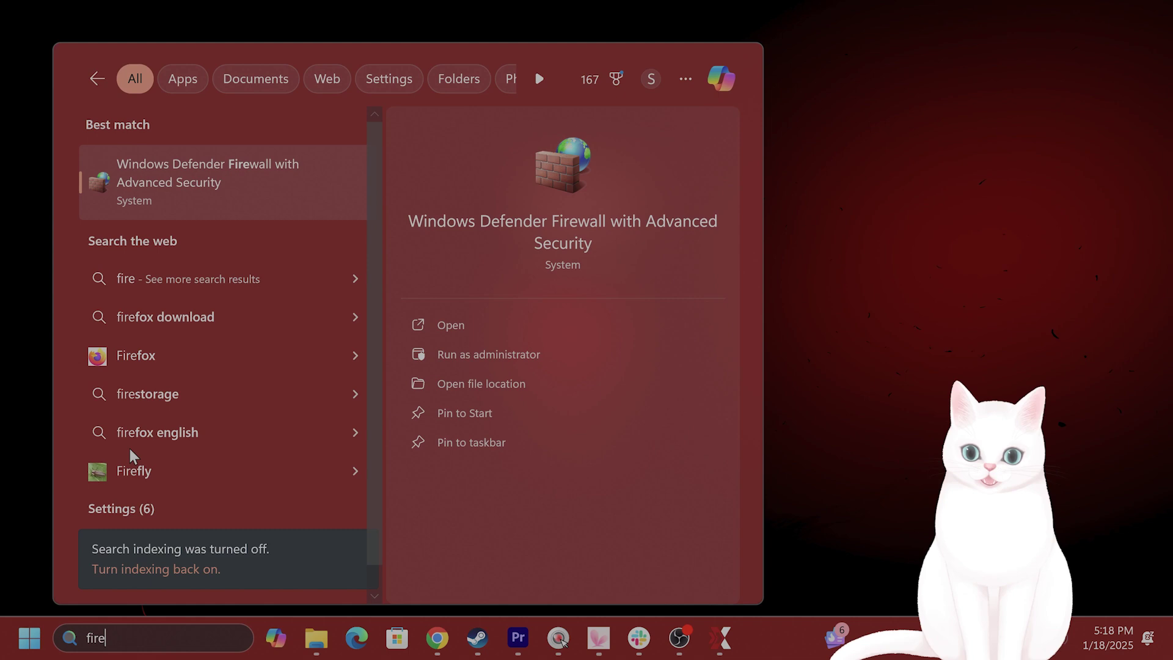
{"action": "key", "text": "Escape"}
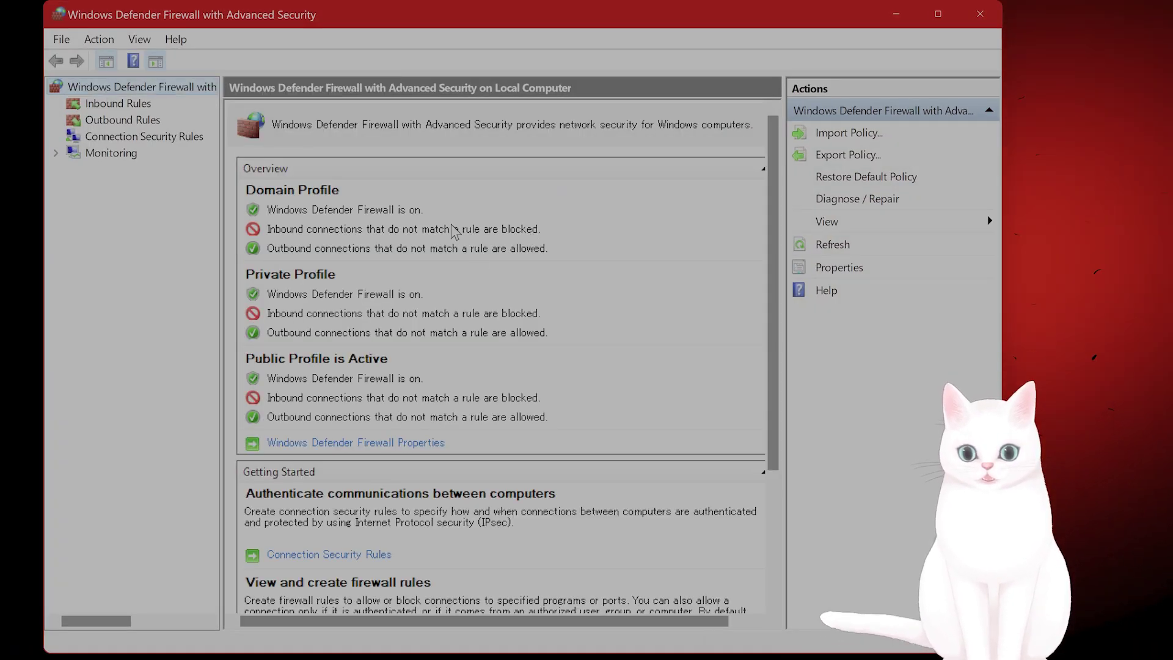
{"action": "left_click", "coordinate": [122, 103]}
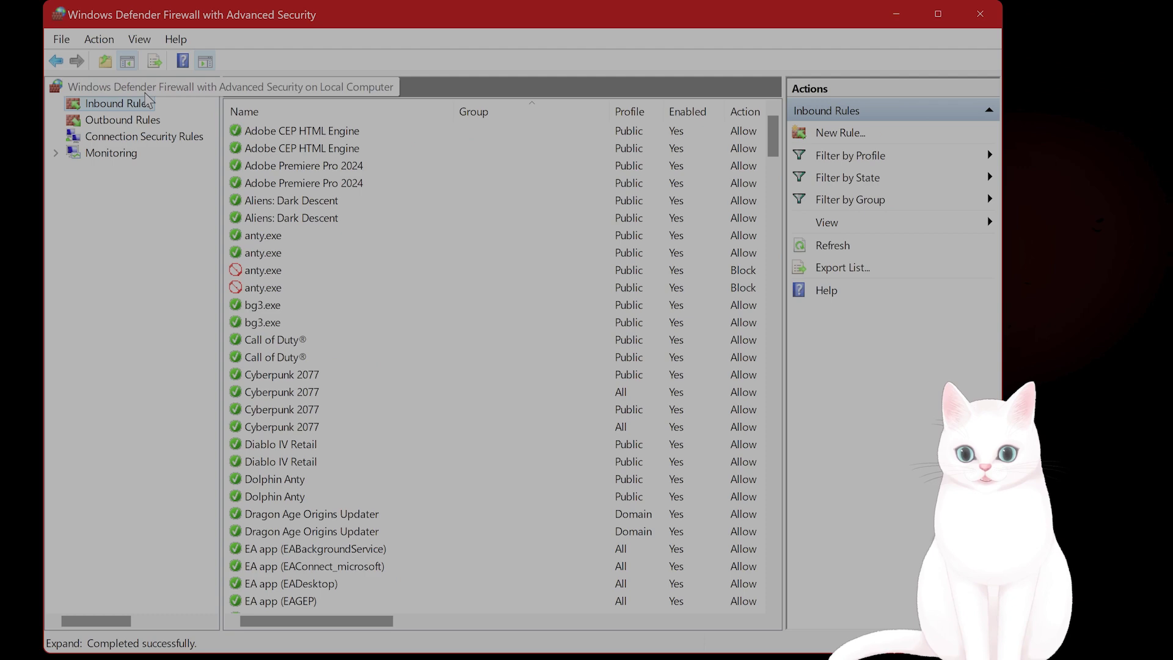
{"action": "left_click", "coordinate": [152, 89]}
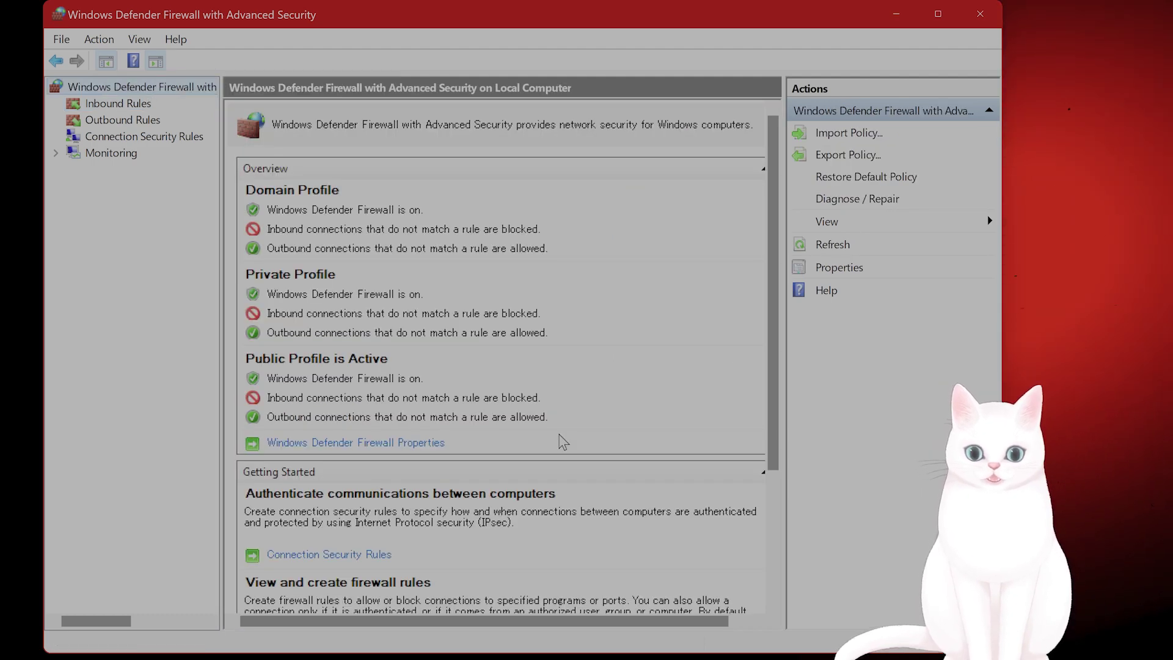
{"action": "scroll", "coordinate": [398, 468], "scroll_direction": "down", "scroll_amount": 3}
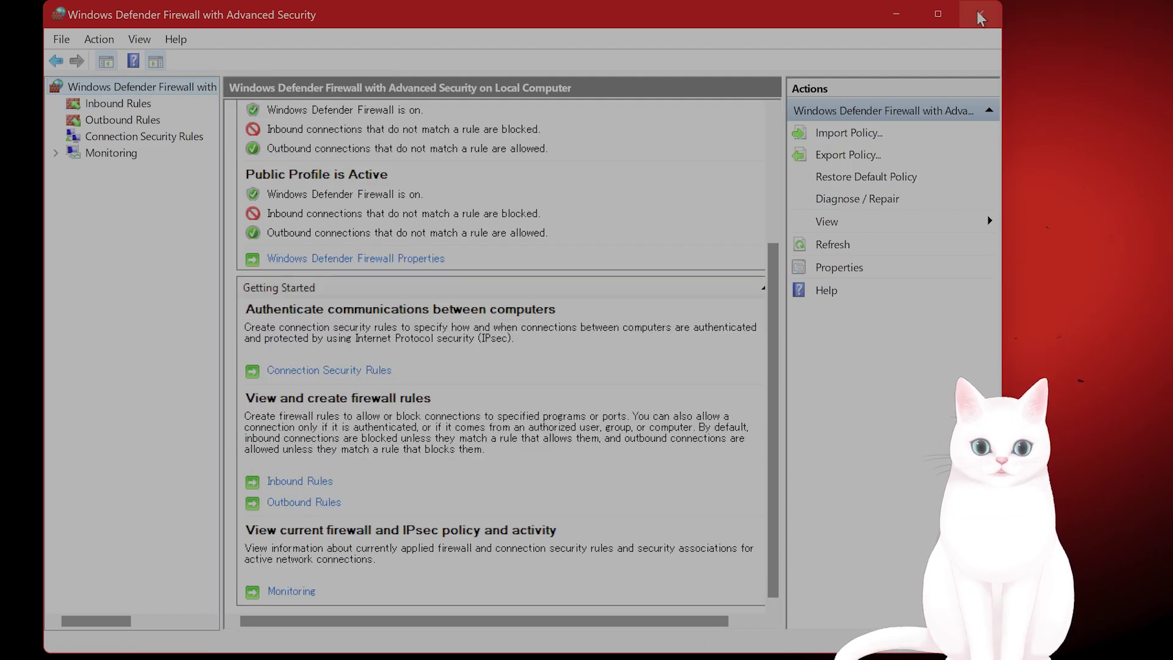
{"action": "key", "text": "super+d"}
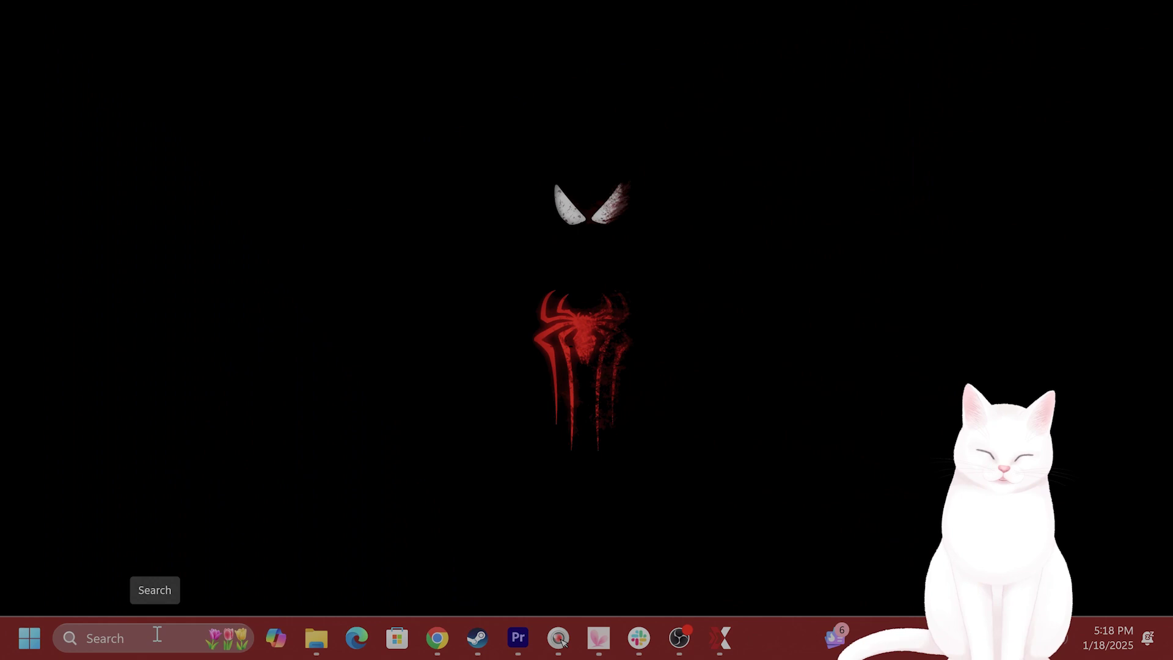
Launch ExitLag via Windows Search for 'exitlag' and show its Library of supported games
{"action": "left_click", "coordinate": [157, 637]}
{"action": "left_click", "coordinate": [157, 640]}
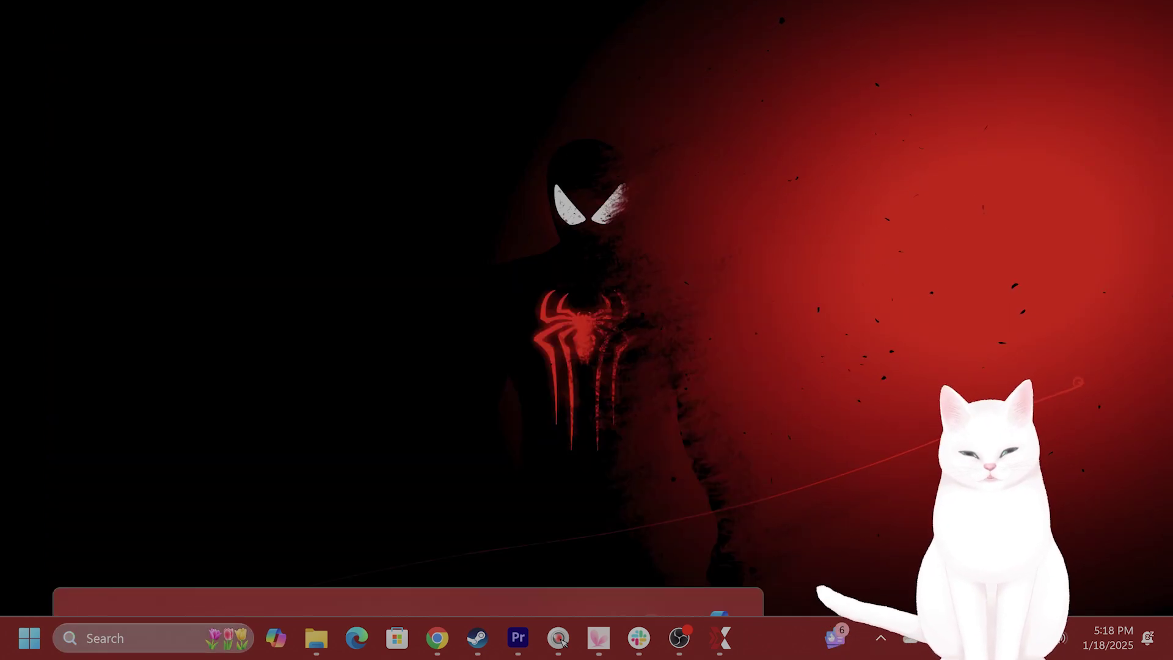
{"action": "left_click", "coordinate": [142, 647]}
{"action": "type", "text": "e"}
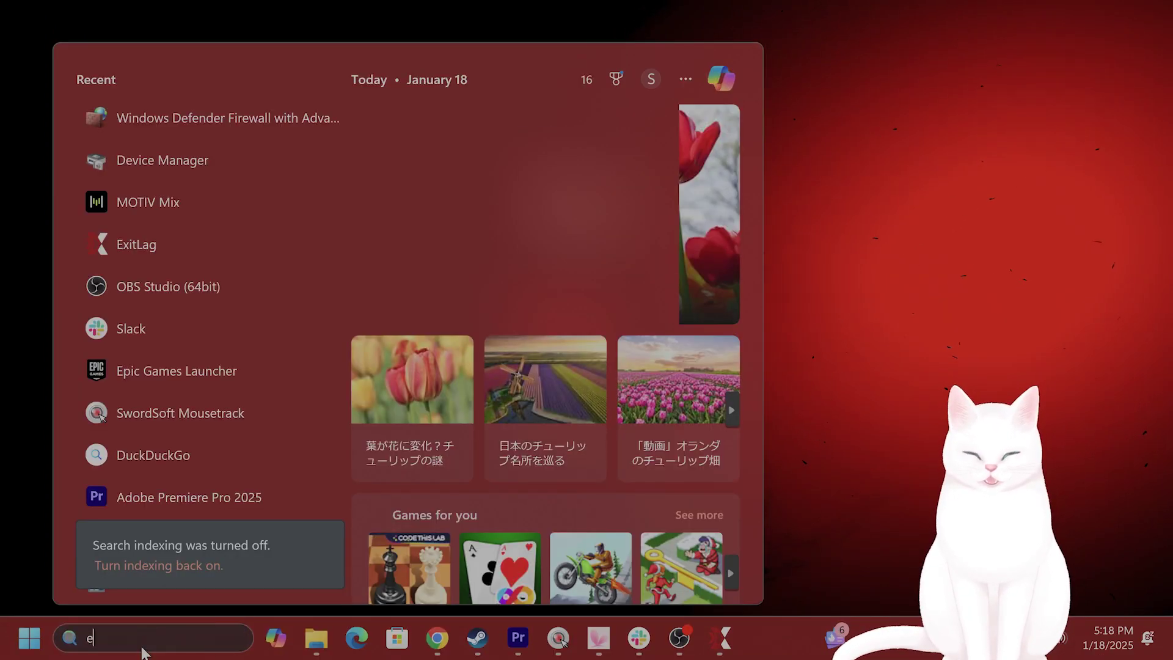
{"action": "type", "text": "xitlag"}
{"action": "left_click", "coordinate": [140, 636]}
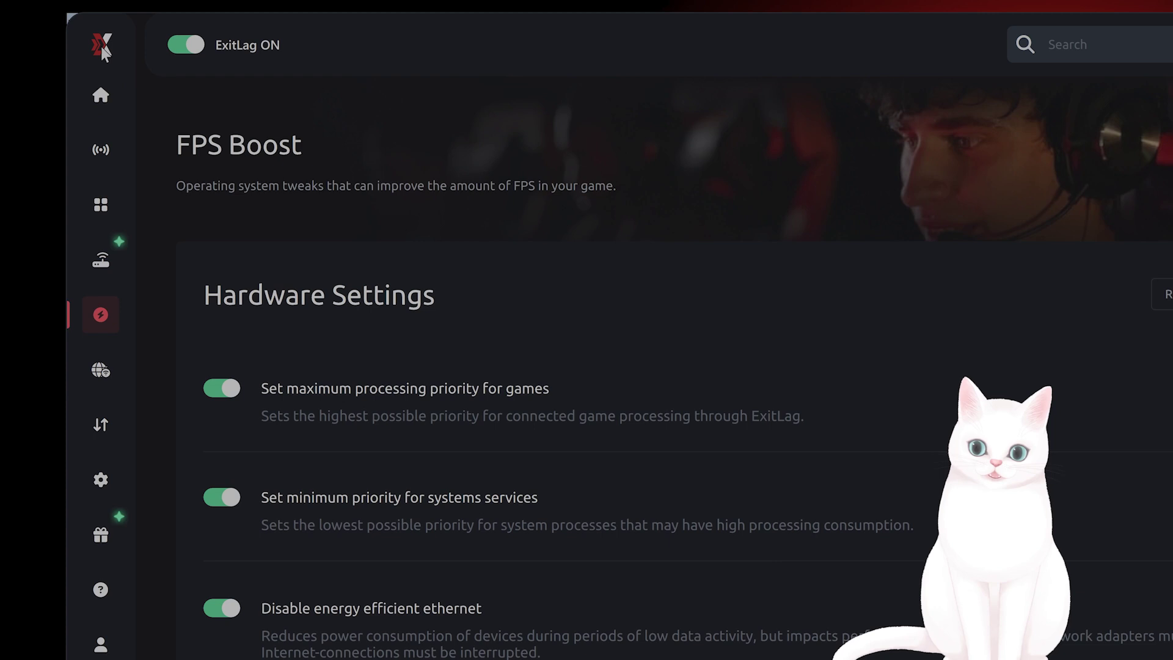
{"action": "left_click", "coordinate": [103, 205]}
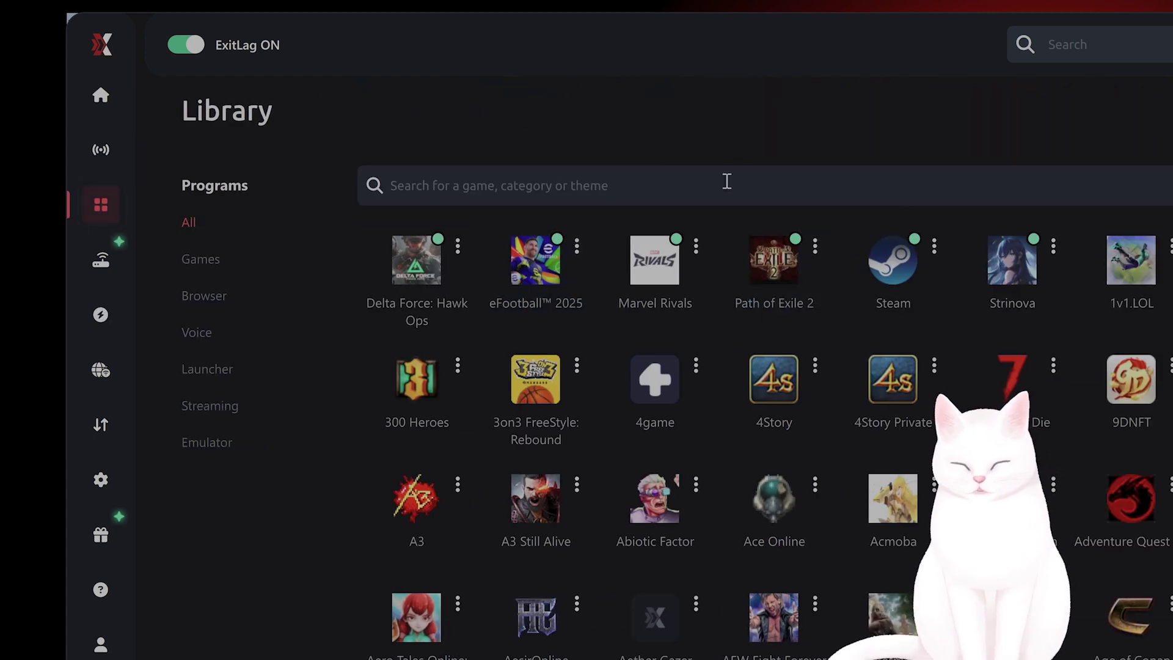
Search 'marvel' in ExitLag's Library and open the Marvel Rivals page
{"action": "type", "text": "marvel"}
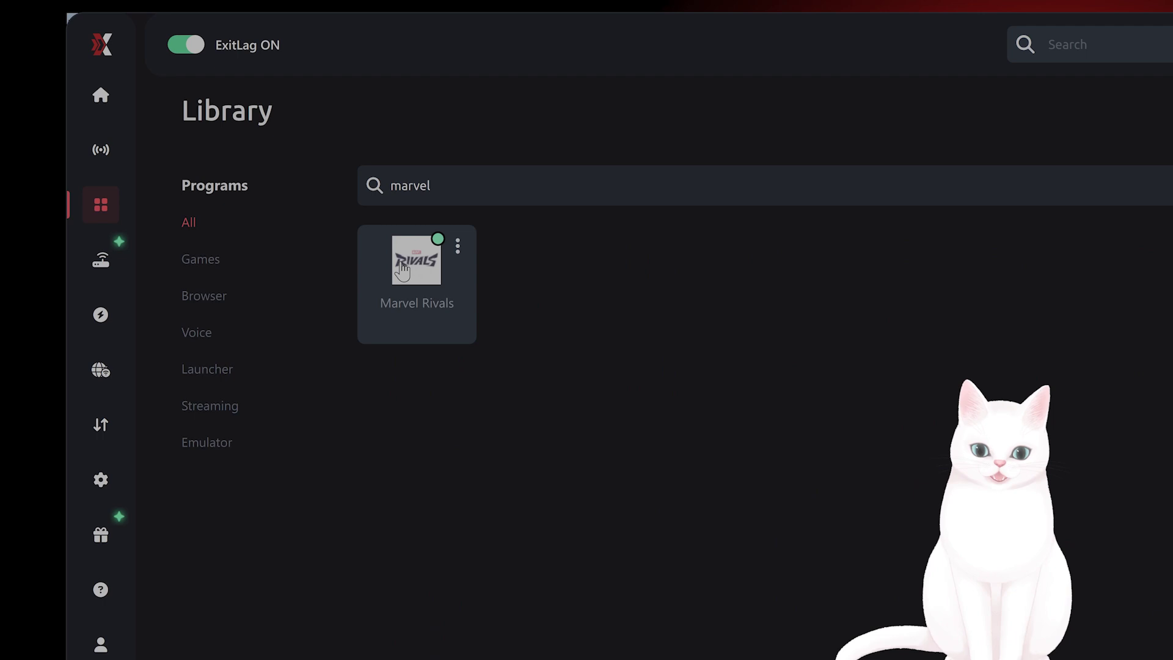
{"action": "left_click", "coordinate": [428, 274]}
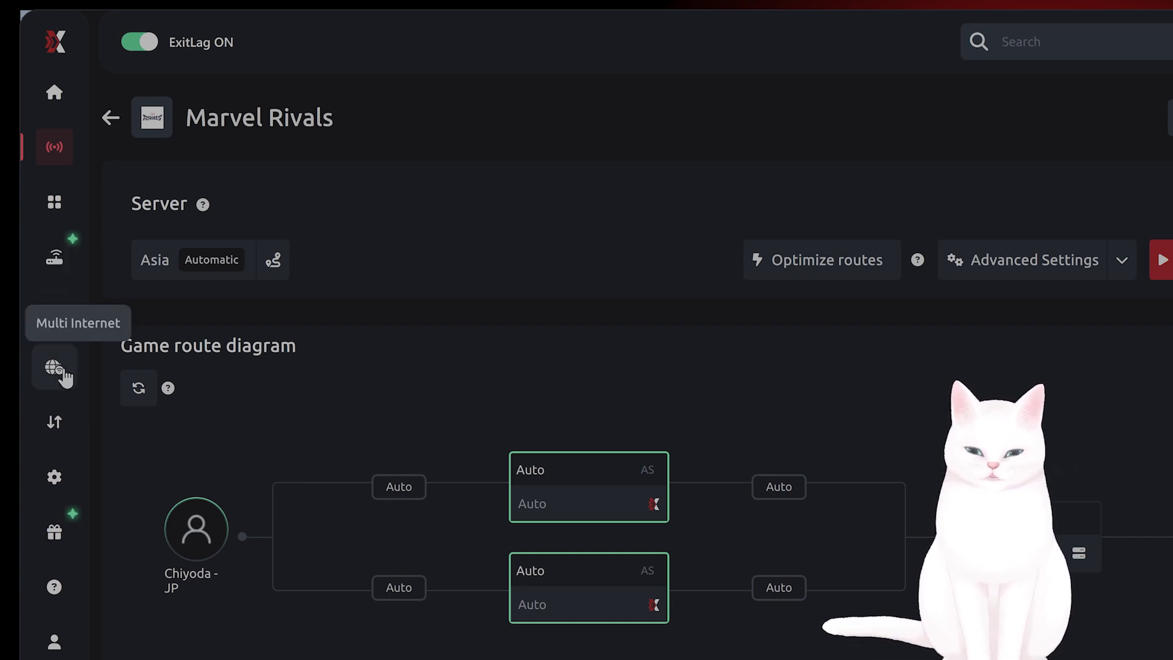
View ExitLag's Multi Internet options, then its FPS Boost hardware tweaks
{"action": "left_click", "coordinate": [55, 367]}
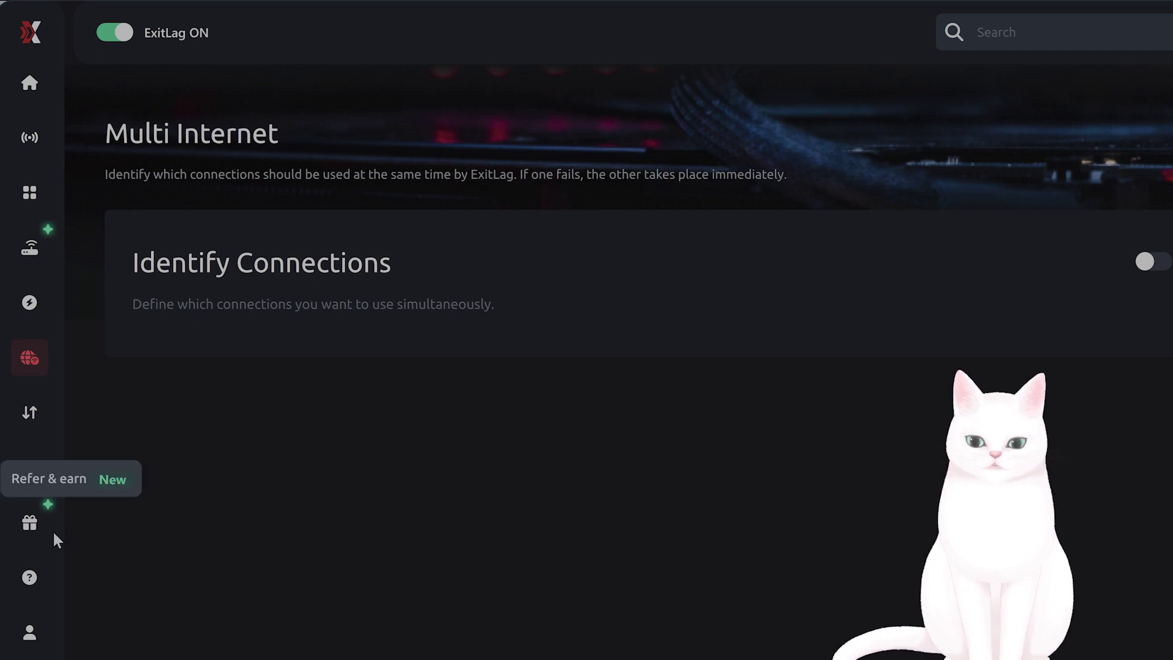
{"action": "left_click", "coordinate": [42, 324]}
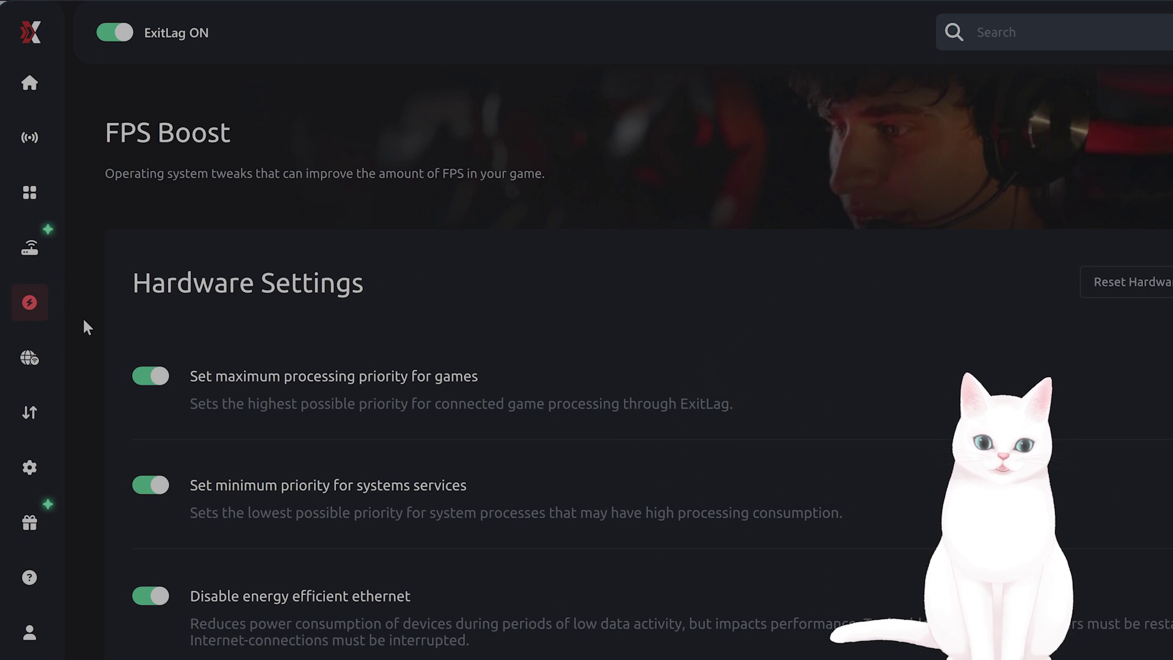